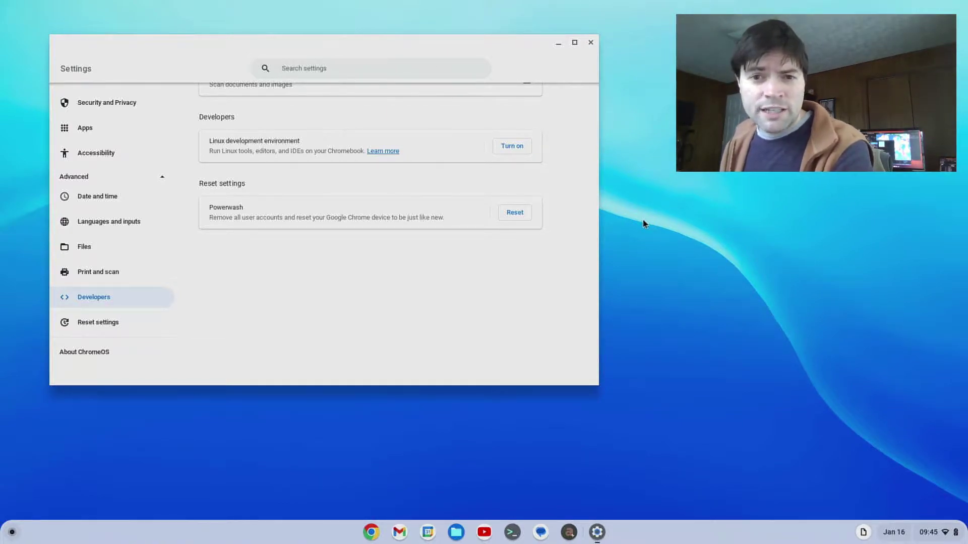
# Close the Settings window and open Quick Settings from the shelf's status area.
pyautogui.click(590, 43)
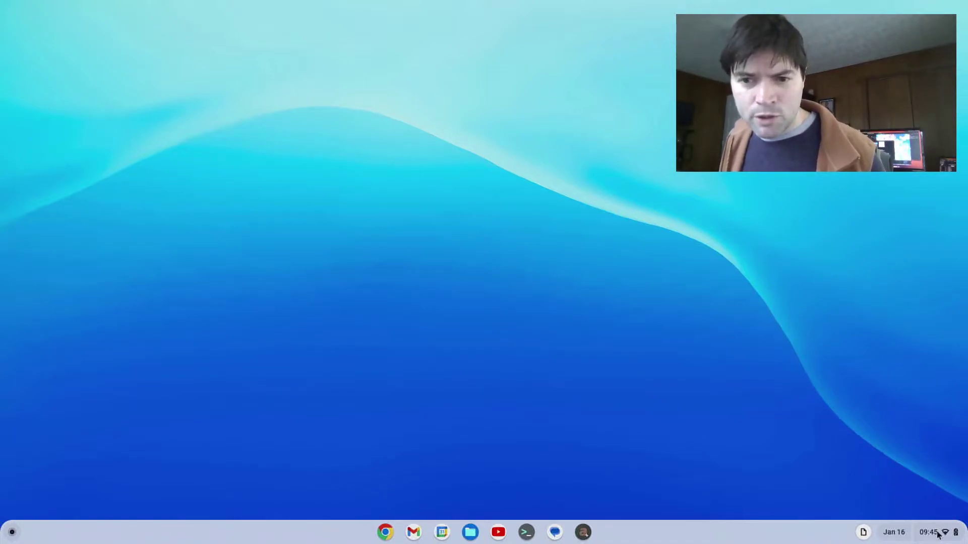
pyautogui.click(922, 539)
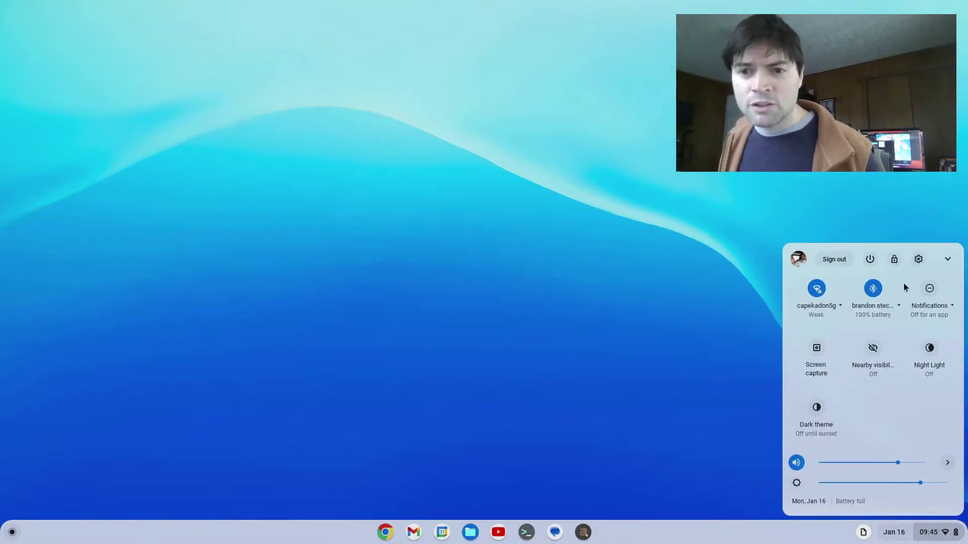
# Start the Linux development environment setup from Settings under Advanced > Developers.
pyautogui.click(918, 259)
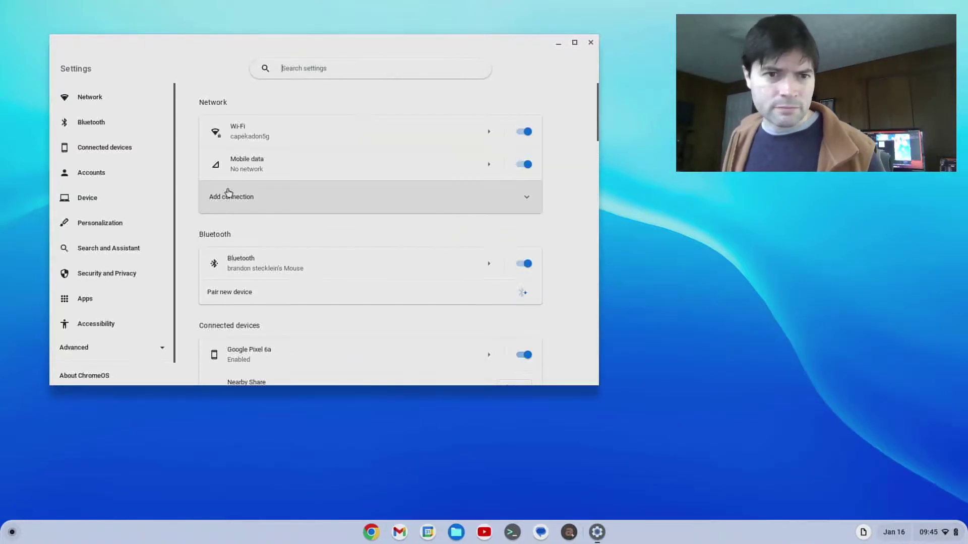
pyautogui.click(125, 348)
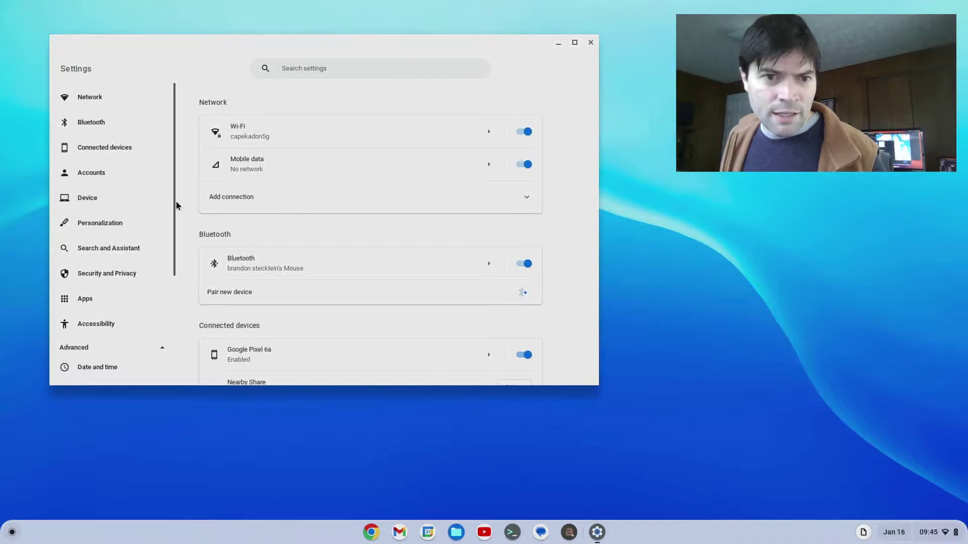
pyautogui.scroll(-3, 166, 212)
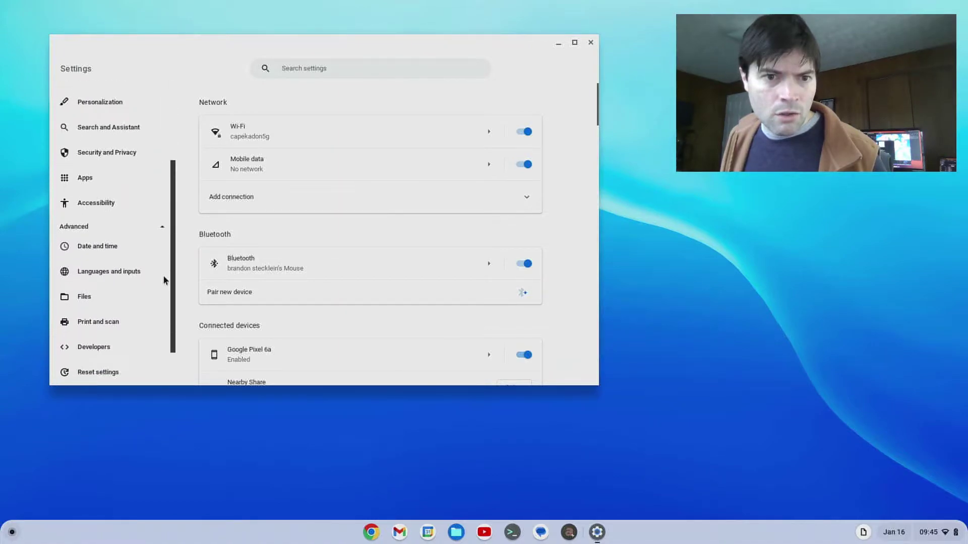
pyautogui.click(104, 337)
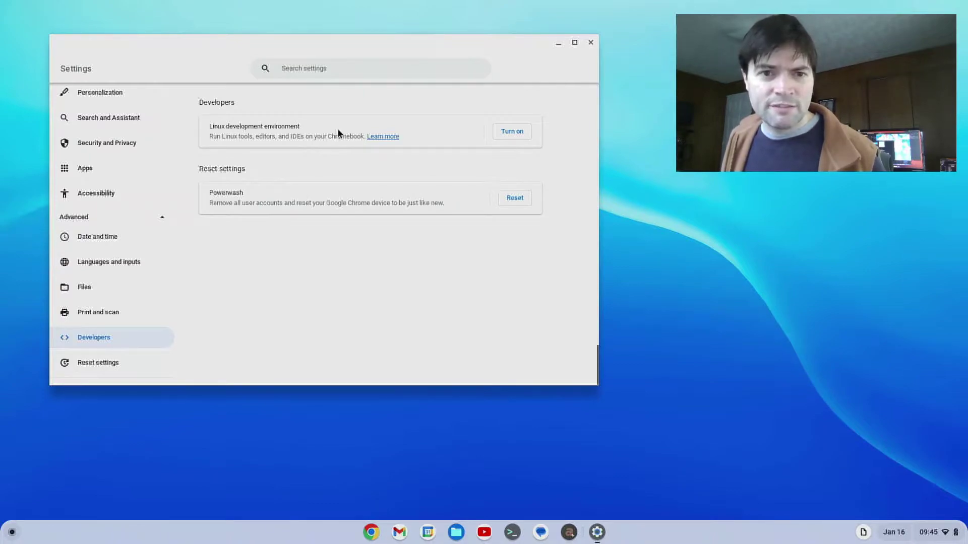
pyautogui.click(511, 132)
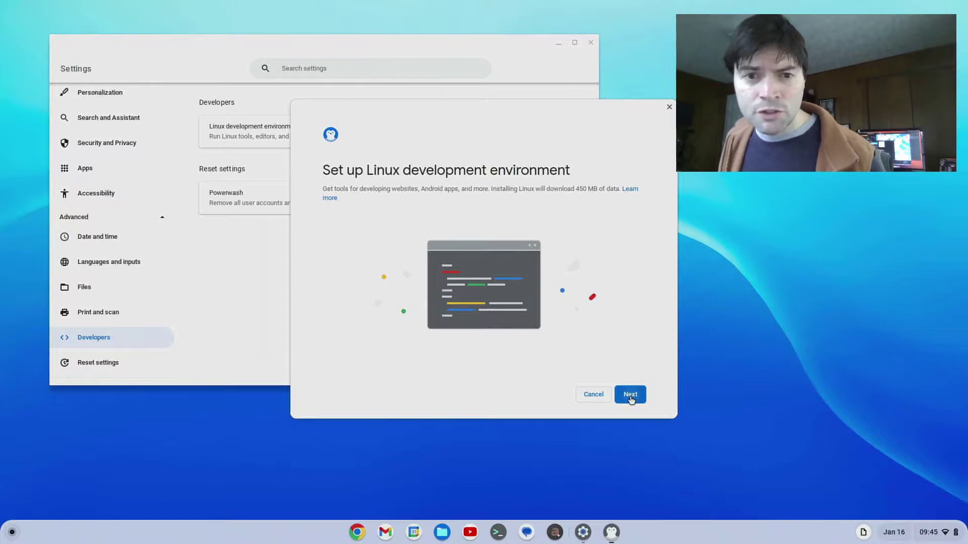
pyautogui.click(630, 395)
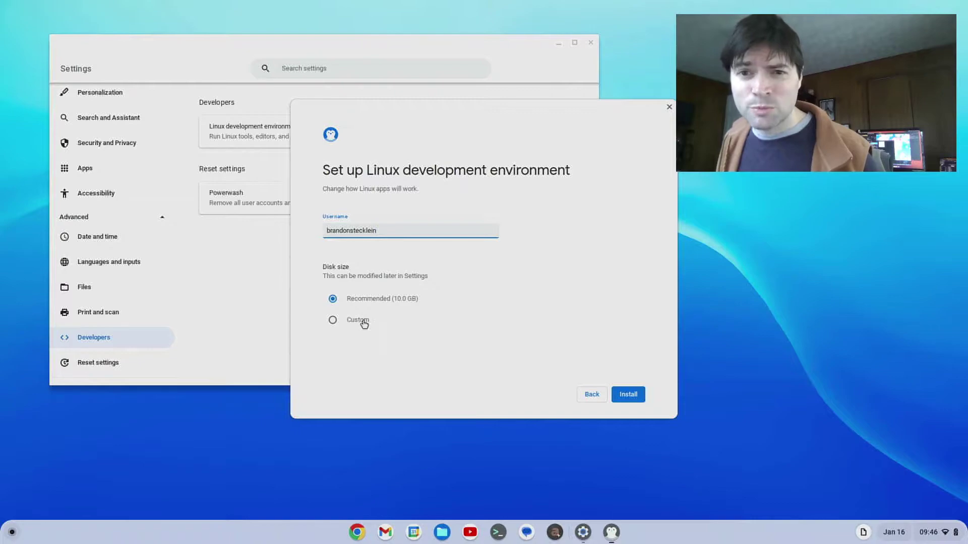
# Choose a Custom Linux disk size of about 104 GB.
pyautogui.click(356, 320)
pyautogui.moveTo(335, 344)
pyautogui.moveTo(333, 342); pyautogui.dragTo(380, 339)
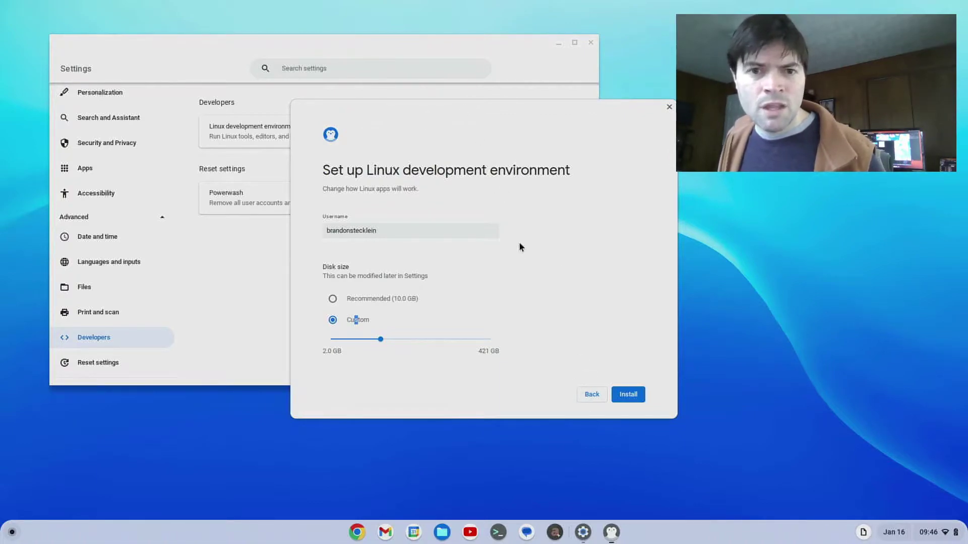
pyautogui.click(255, 60)
pyautogui.moveTo(190, 48); pyautogui.dragTo(158, 47)
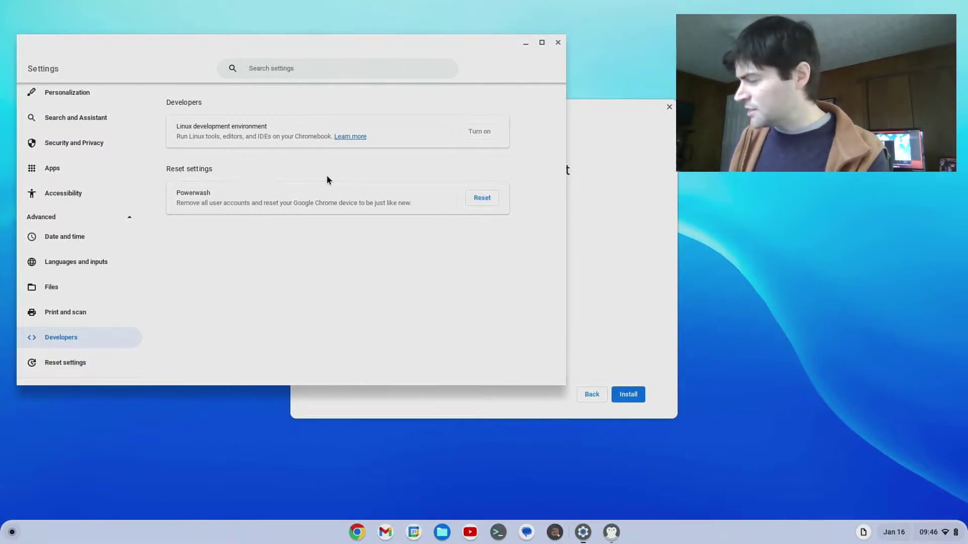
pyautogui.click(586, 122)
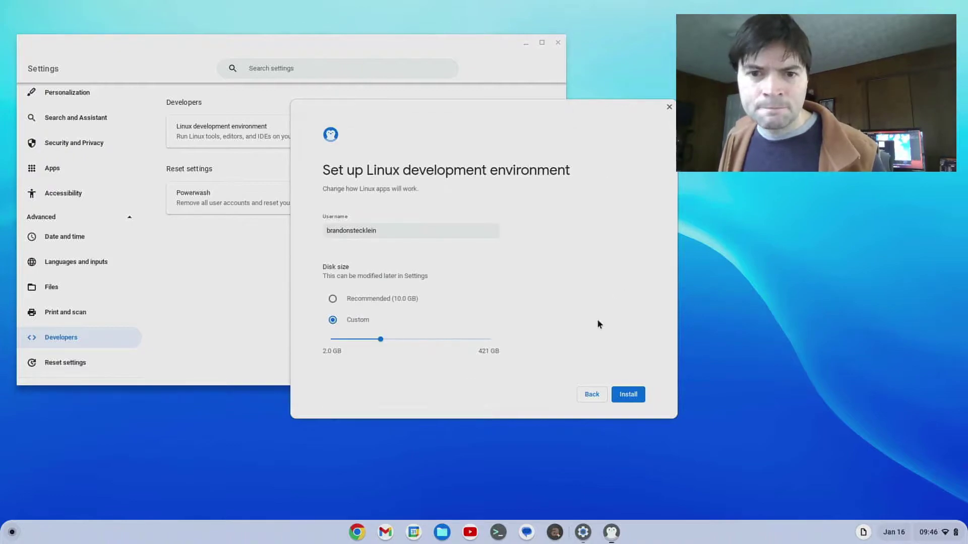
# Install Linux and wait for the terminal window to open.
pyautogui.click(628, 394)
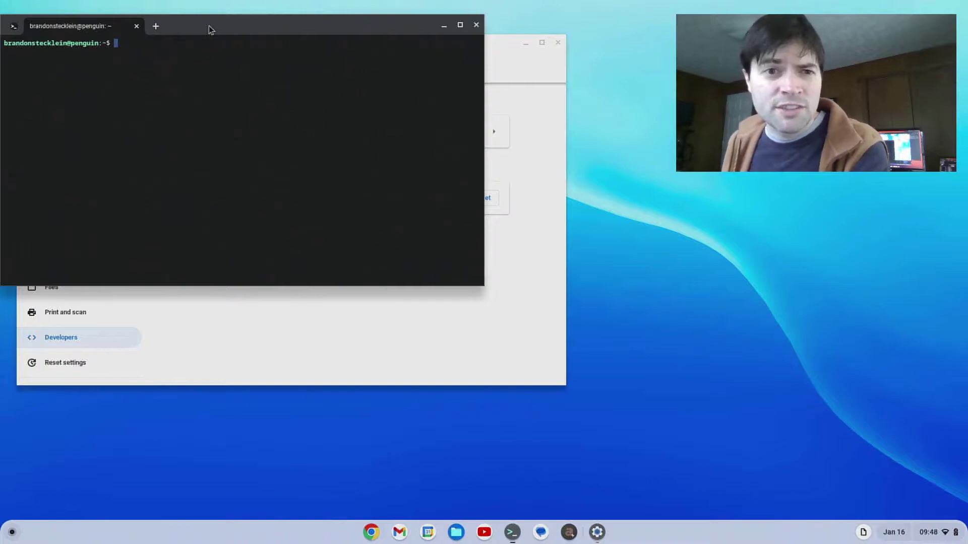
# Centre the terminal and run sudo apt update to refresh package lists.
pyautogui.moveTo(203, 27); pyautogui.dragTo(360, 145)
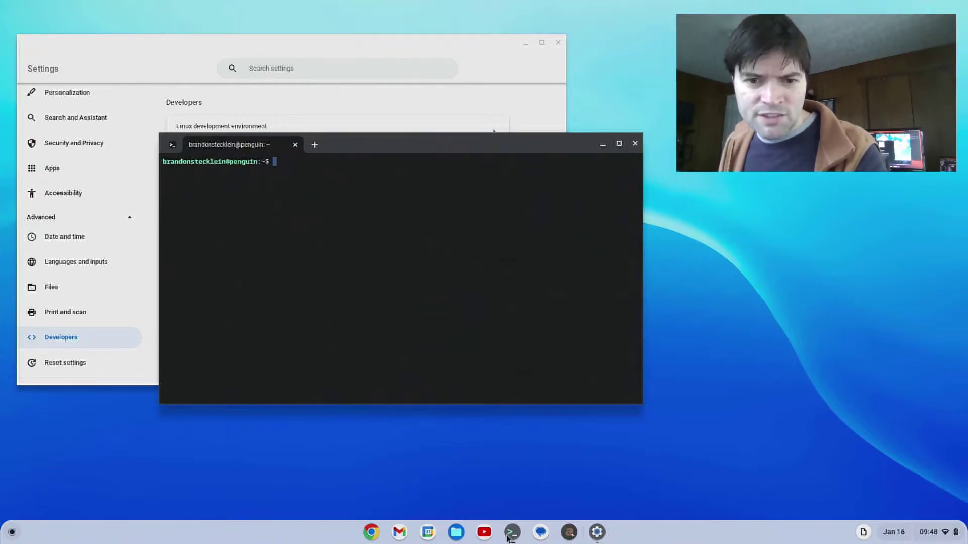
pyautogui.click(11, 533)
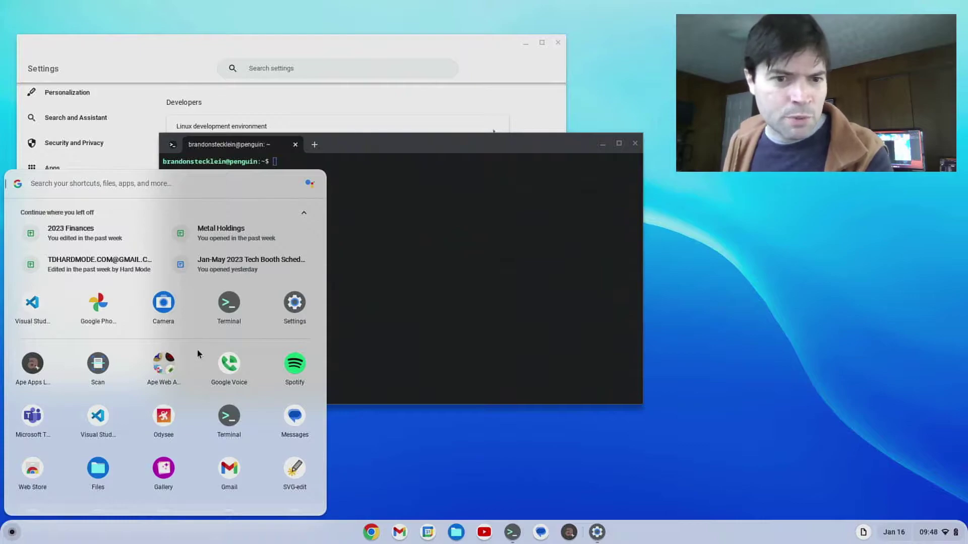
pyautogui.click(432, 137)
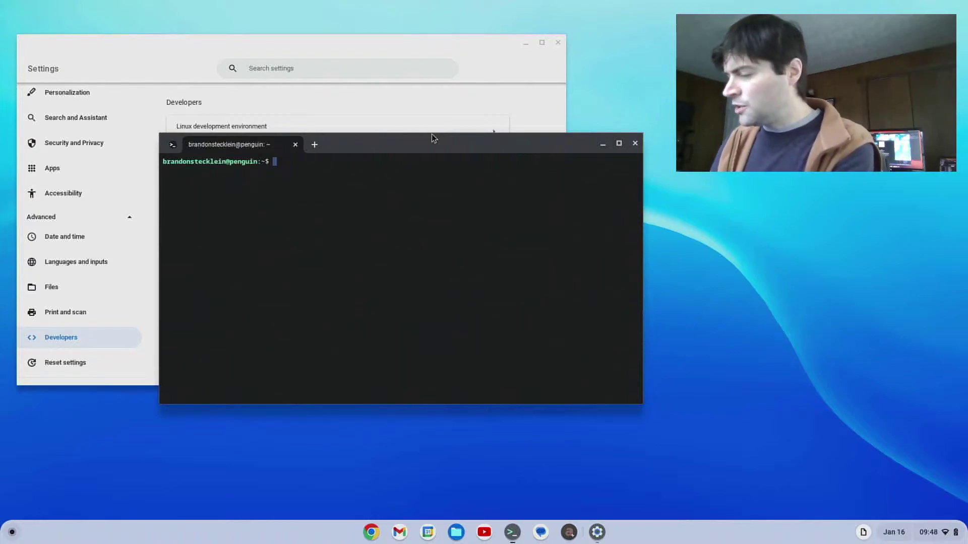
pyautogui.write('sudo ')
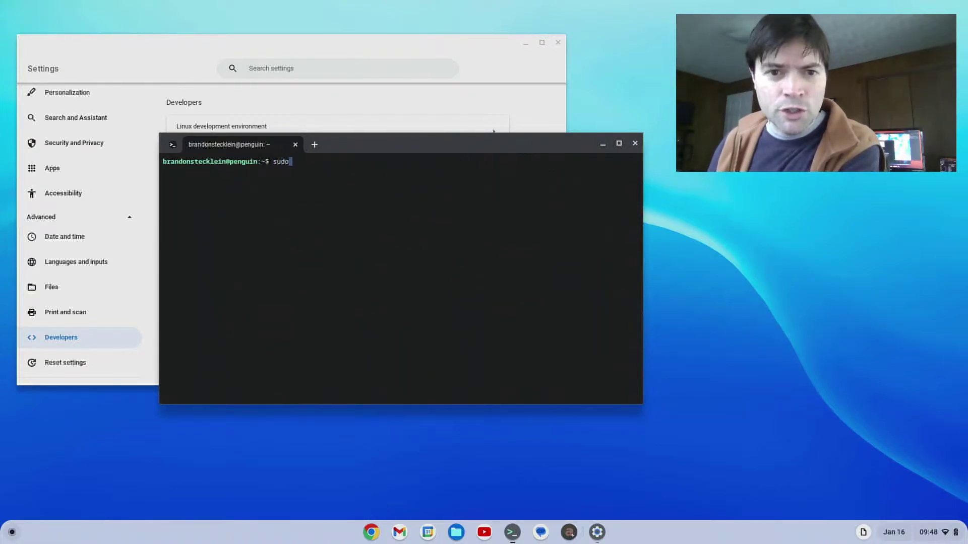
pyautogui.write('apt update')
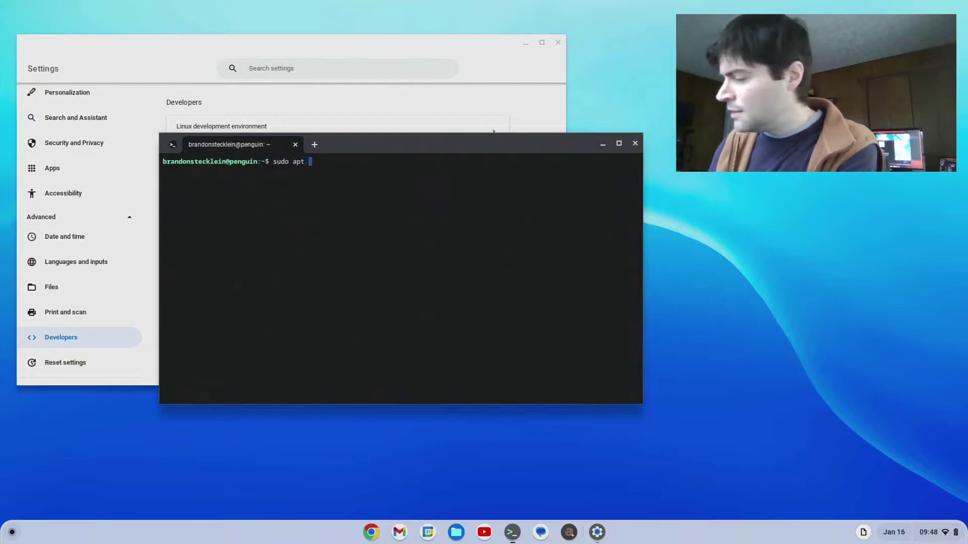
pyautogui.press('Return')
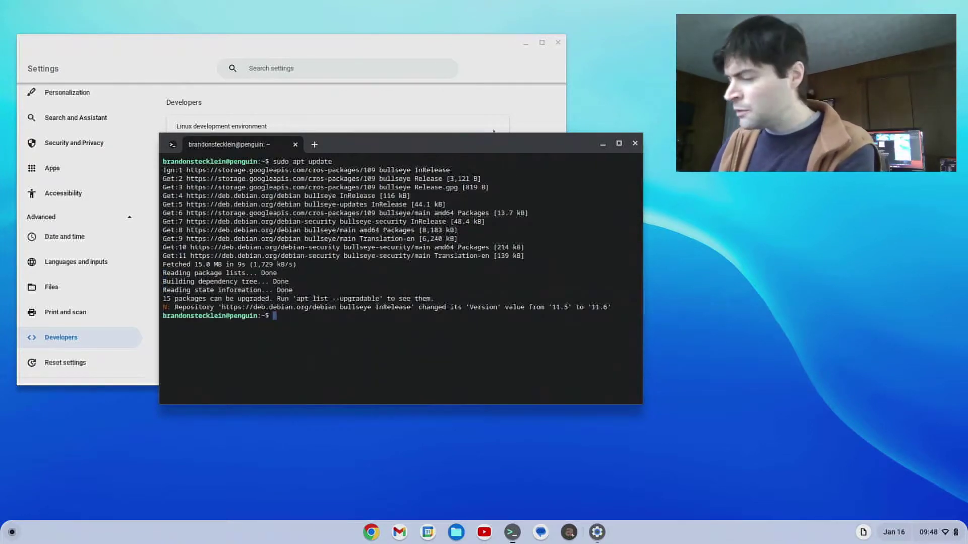
# Run sudo apt upgrade and confirm with y to upgrade the 15 packages.
pyautogui.write('sudo apt up')
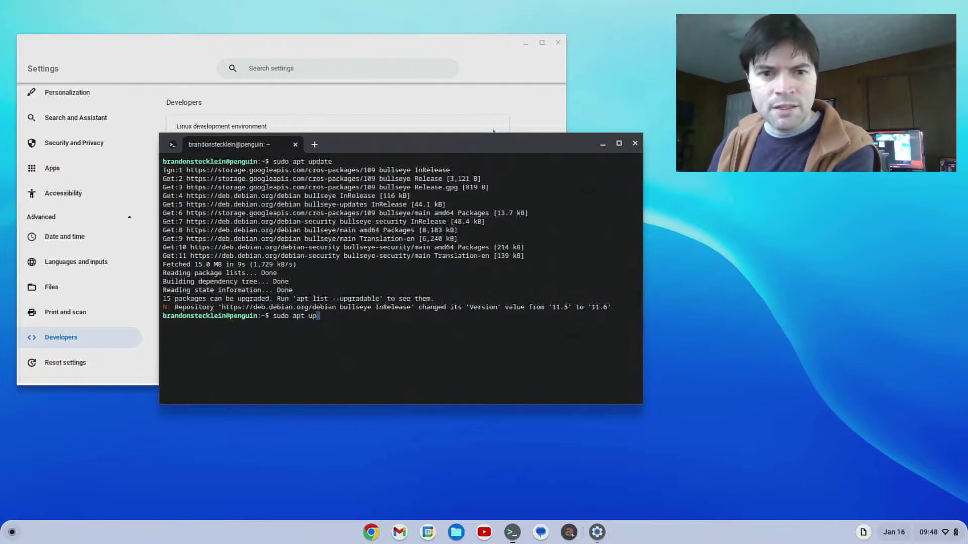
pyautogui.write('grade')
pyautogui.press('Return')
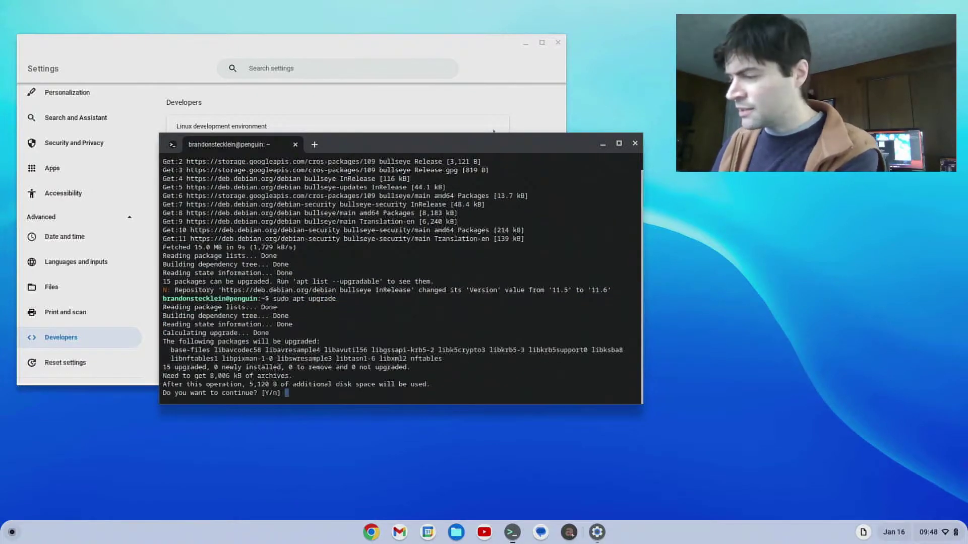
pyautogui.write('y')
pyautogui.press('Return')
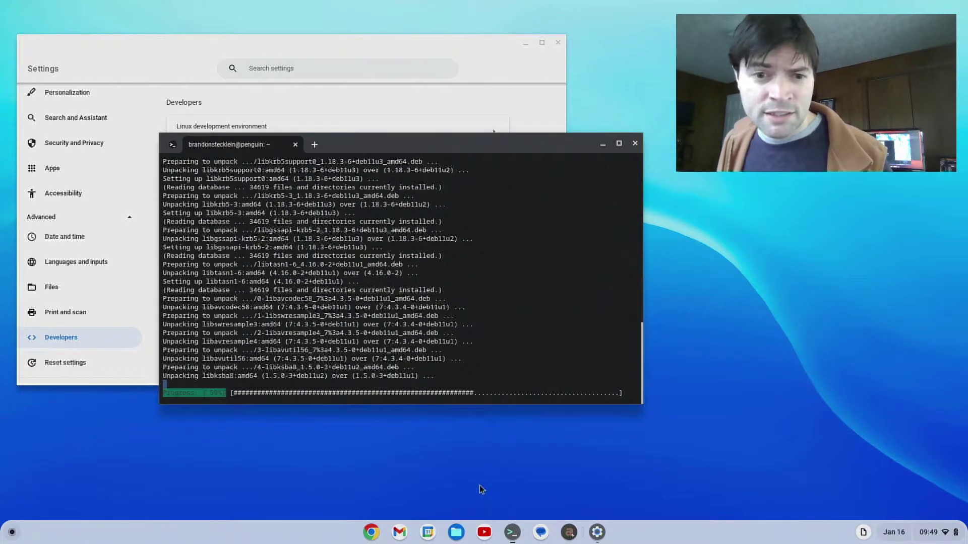
# In a new Chrome window, search Google for 'flathub setup'.
pyautogui.click(369, 533)
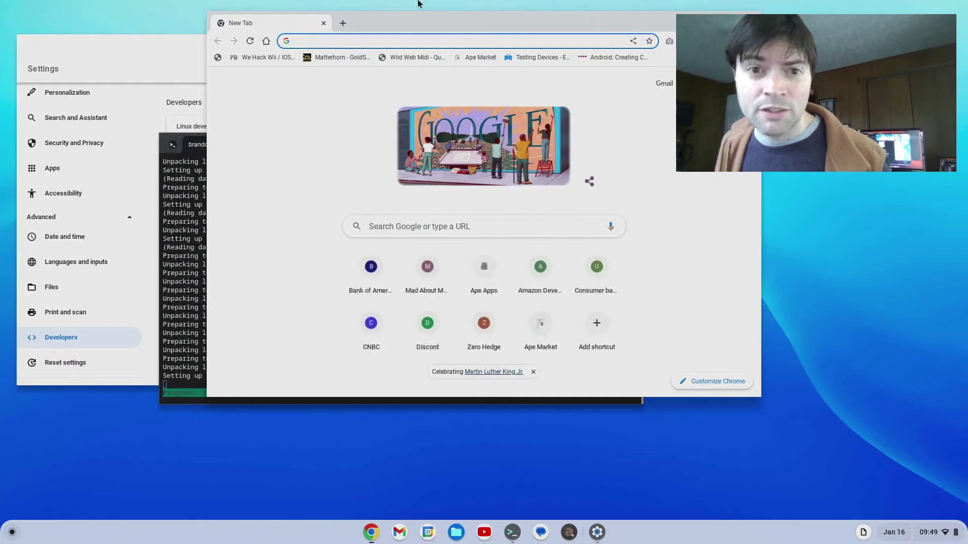
pyautogui.moveTo(404, 23); pyautogui.dragTo(358, 100)
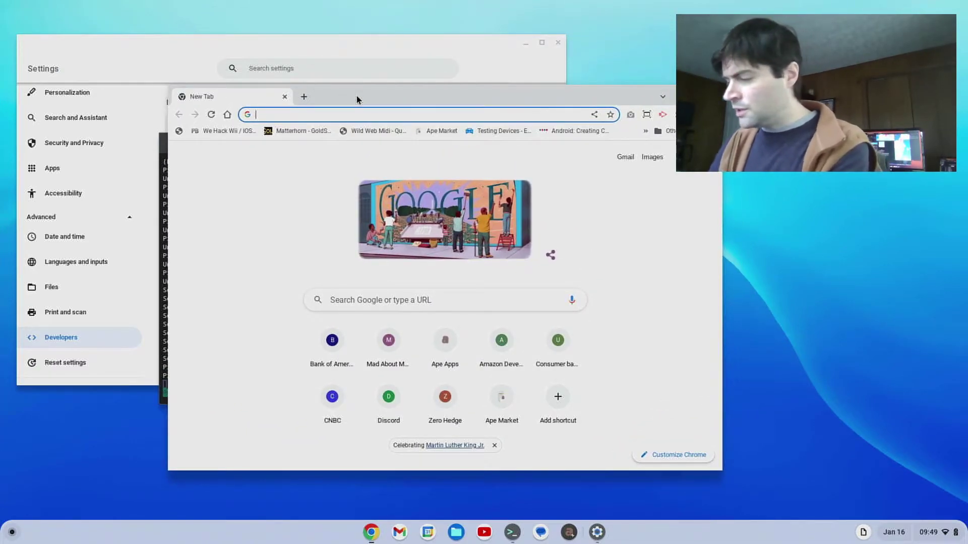
pyautogui.write('flatp')
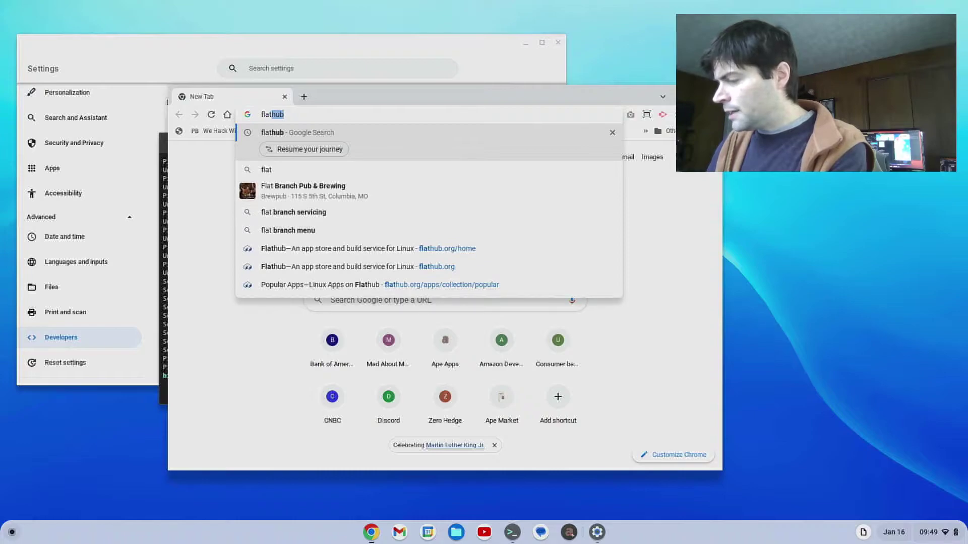
pyautogui.press('BackSpace')
pyautogui.press('BackSpace')
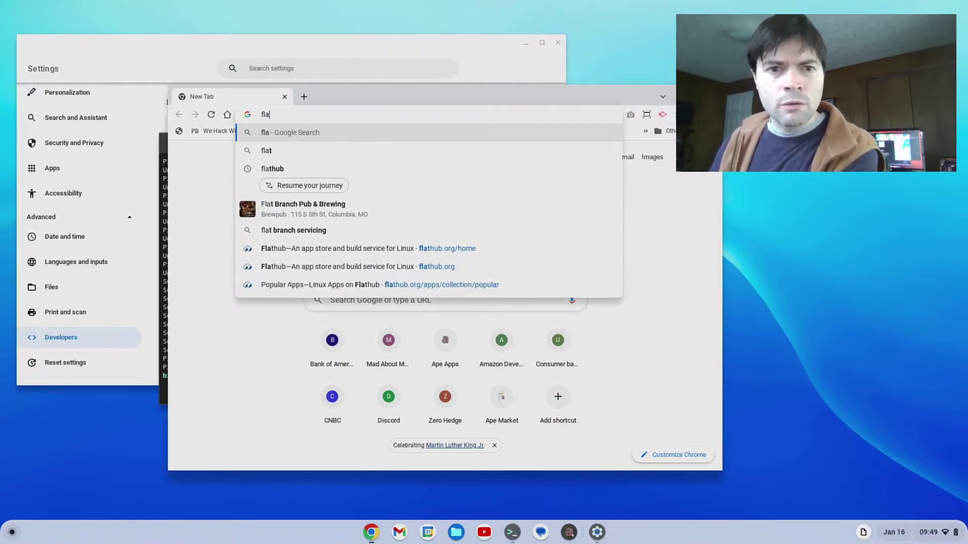
pyautogui.write('t')
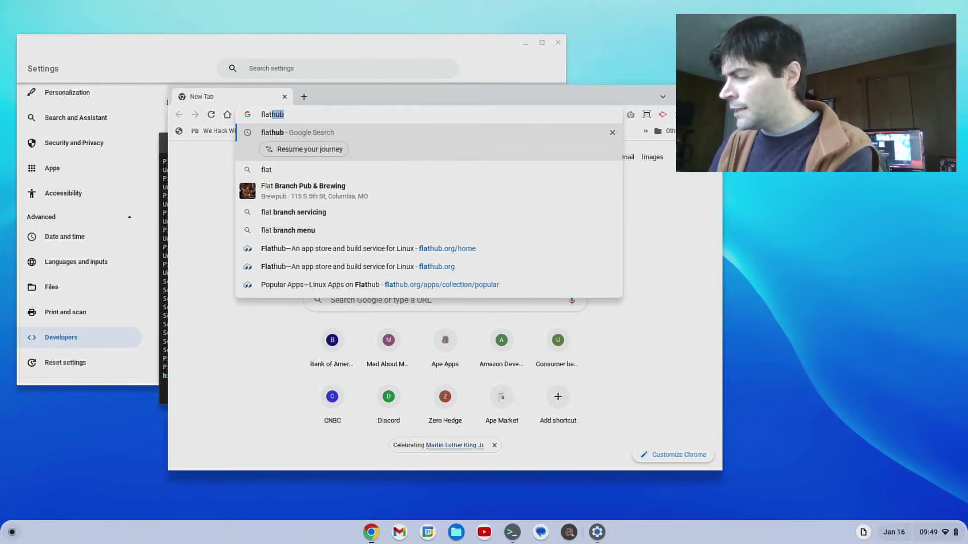
pyautogui.write('hub setup')
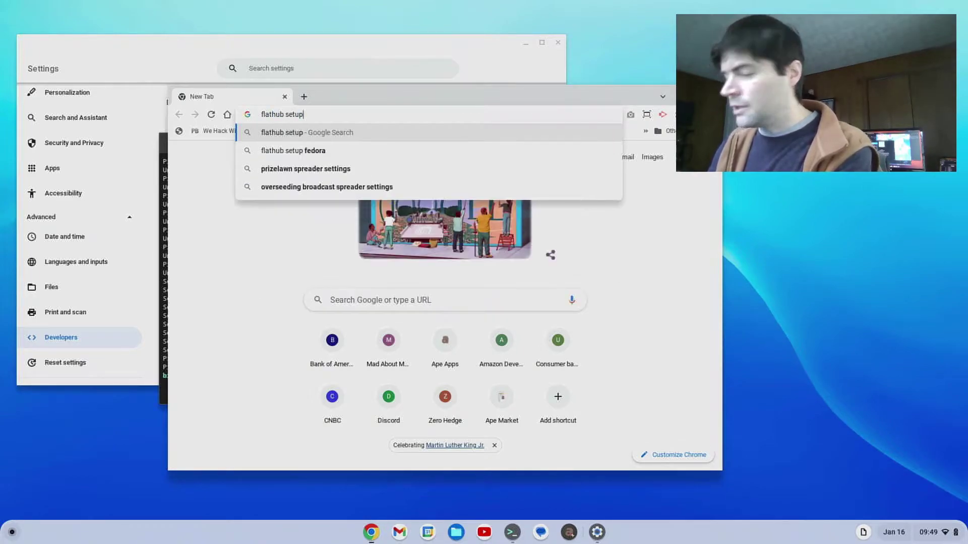
pyautogui.press('Return')
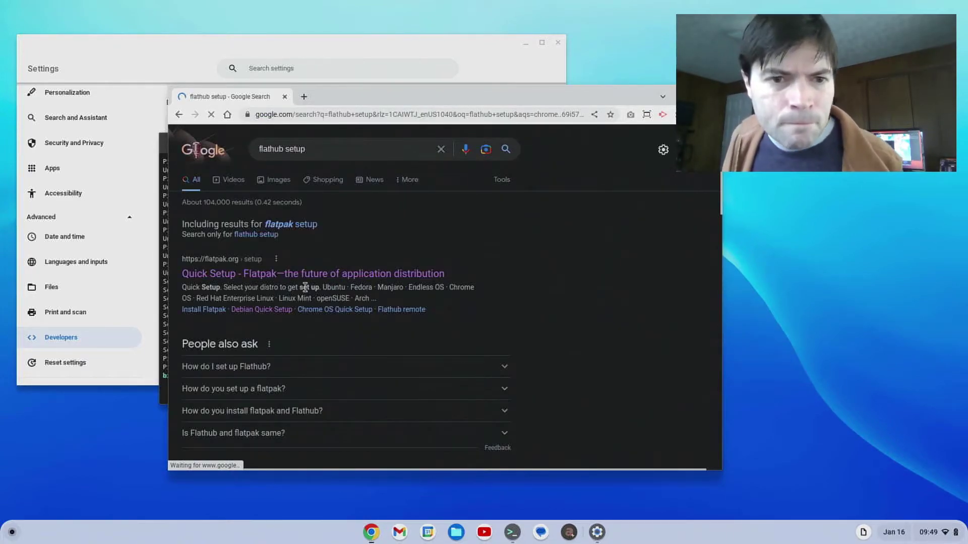
# Open Flatpak's Quick Setup page from the search results.
pyautogui.click(306, 274)
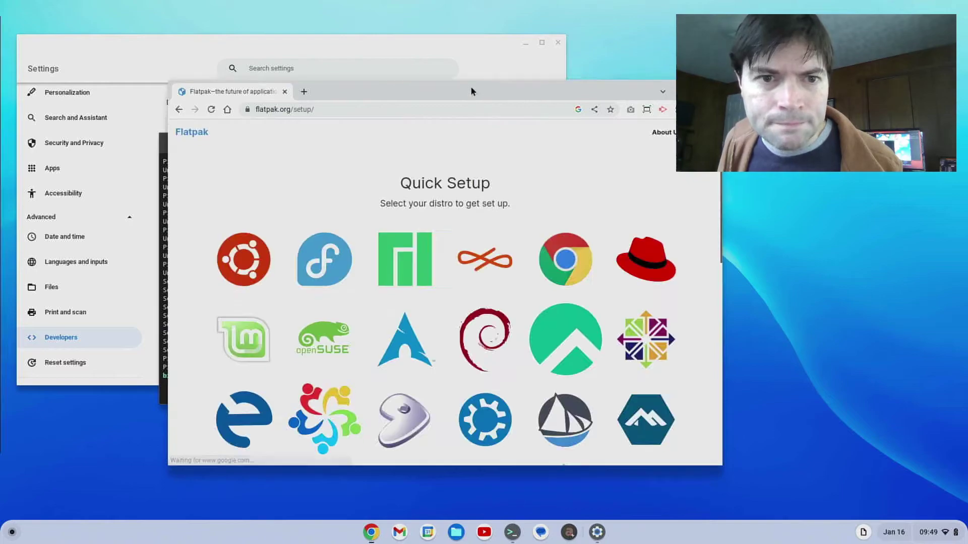
pyautogui.moveTo(471, 86); pyautogui.dragTo(410, 32)
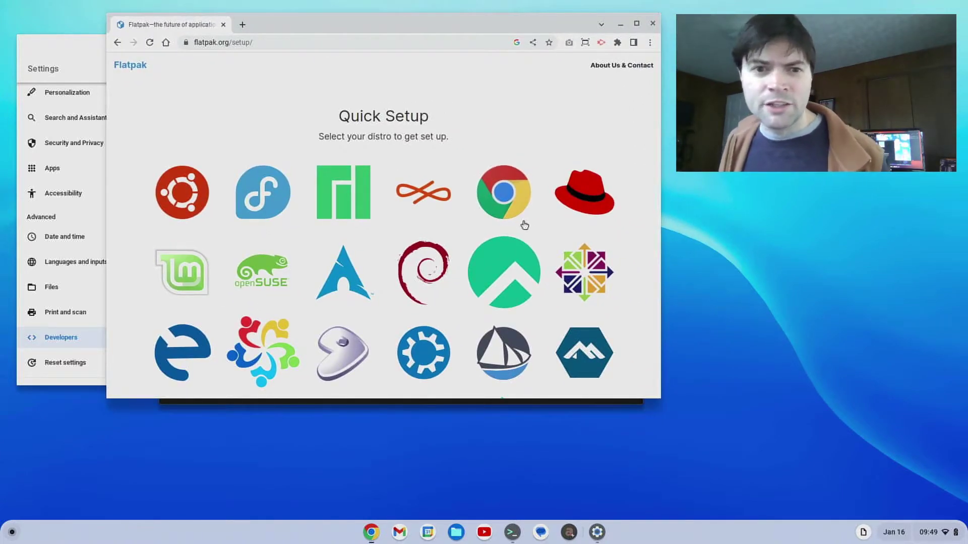
pyautogui.scroll(-1, 464, 200)
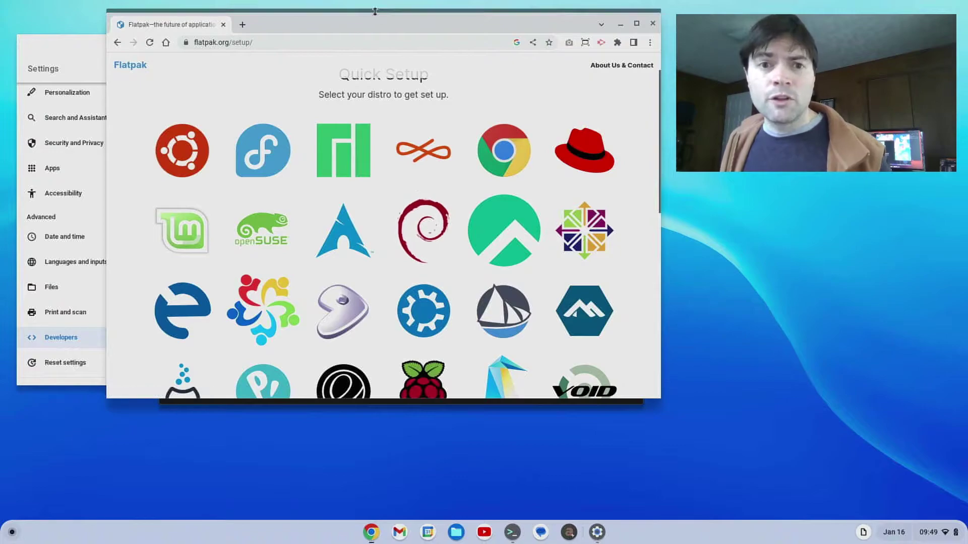
# Place the terminal at the top-left and open the Debian setup instructions.
pyautogui.moveTo(365, 25); pyautogui.dragTo(476, 170)
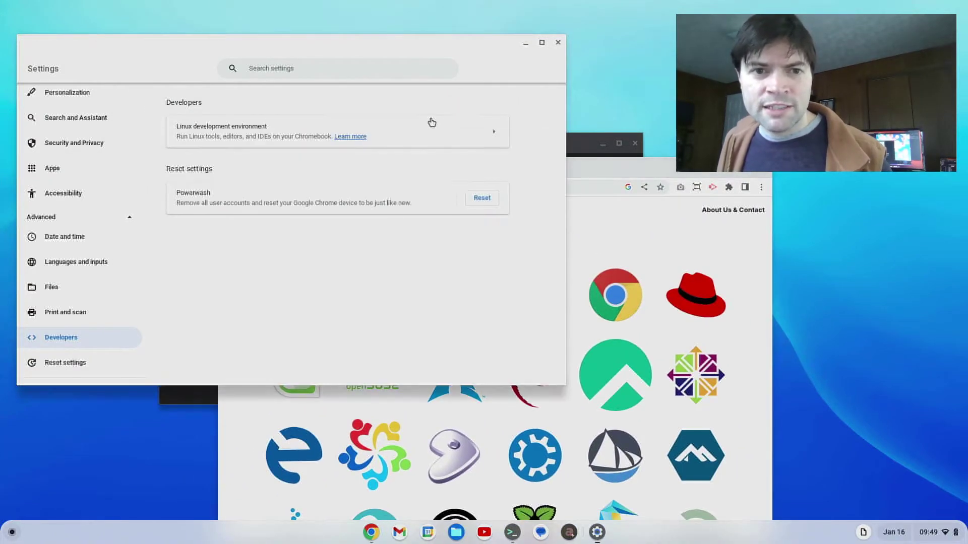
pyautogui.click(432, 123)
pyautogui.moveTo(534, 145); pyautogui.dragTo(395, 35)
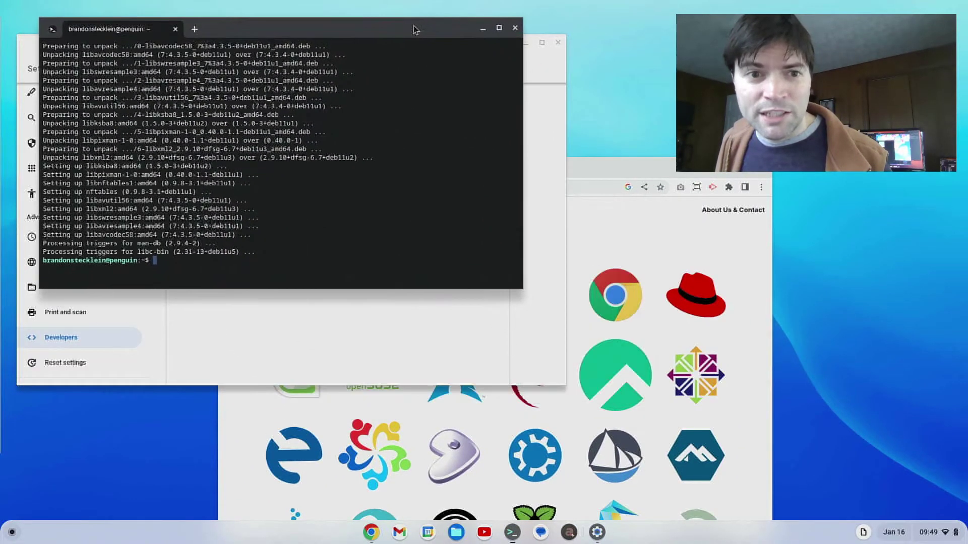
pyautogui.moveTo(596, 174); pyautogui.dragTo(520, 52)
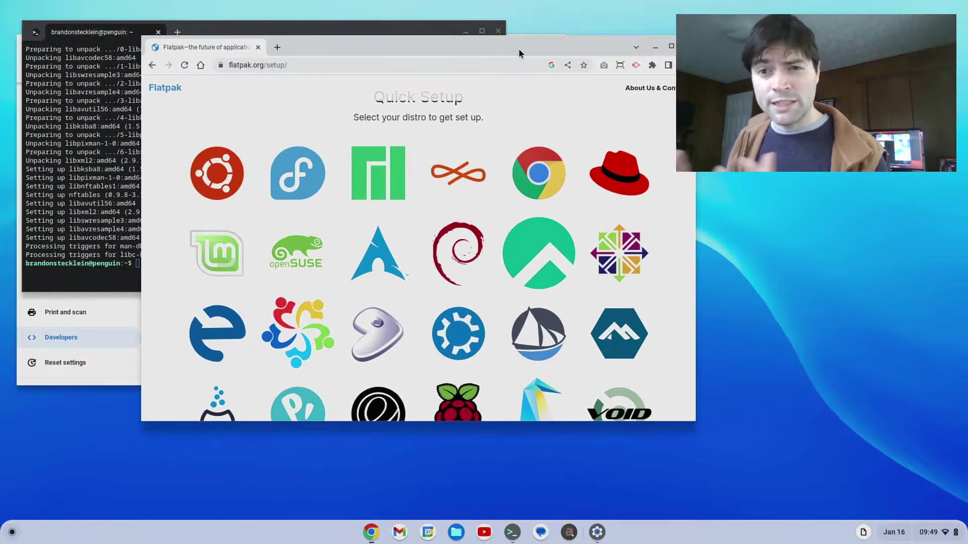
pyautogui.click(460, 251)
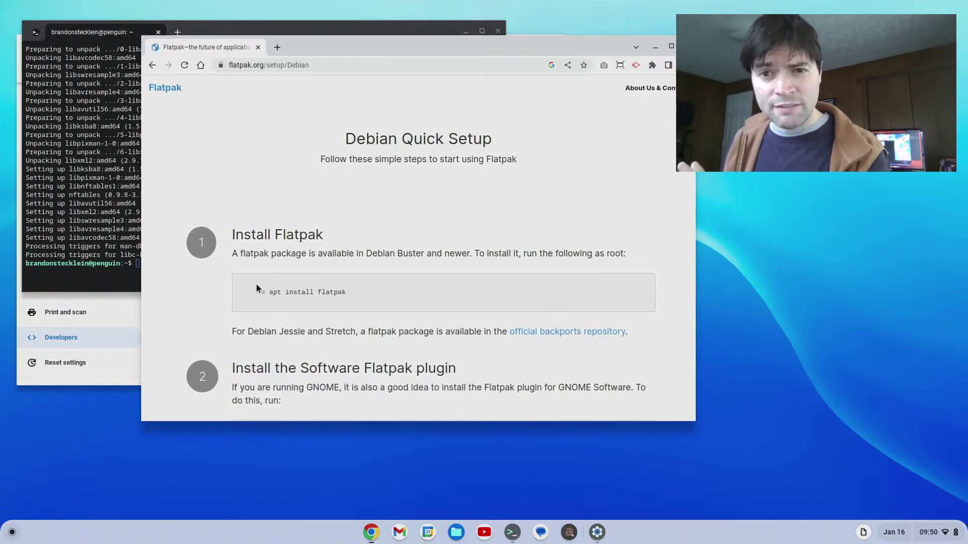
# Run sudo apt install flatpak in the terminal and confirm with y.
pyautogui.click(111, 32)
pyautogui.write('sudo')
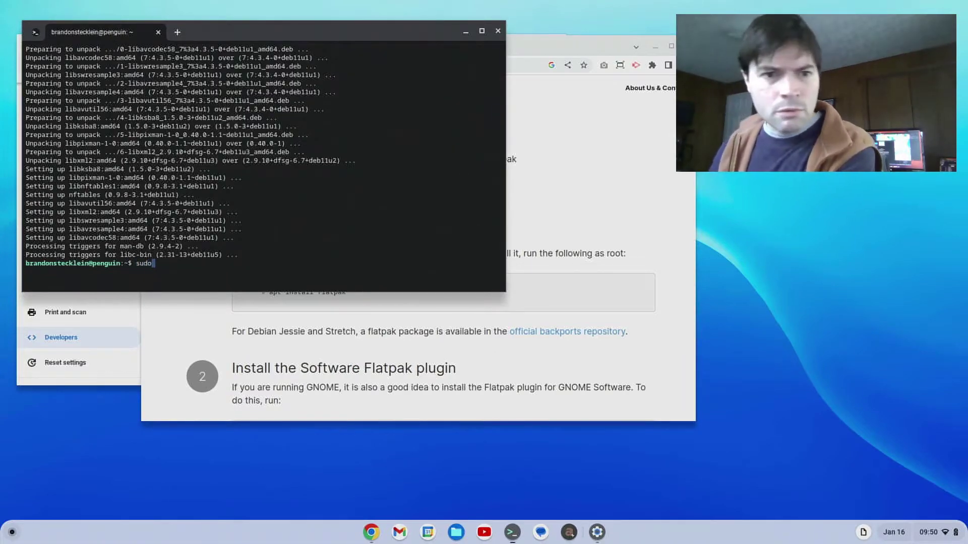
pyautogui.write(' ap')
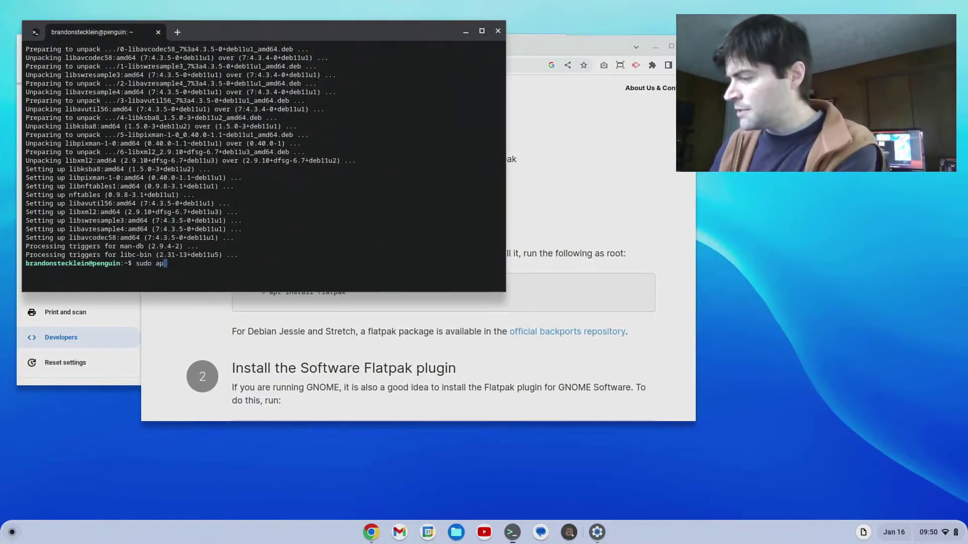
pyautogui.write('t install flatpak')
pyautogui.press('Return')
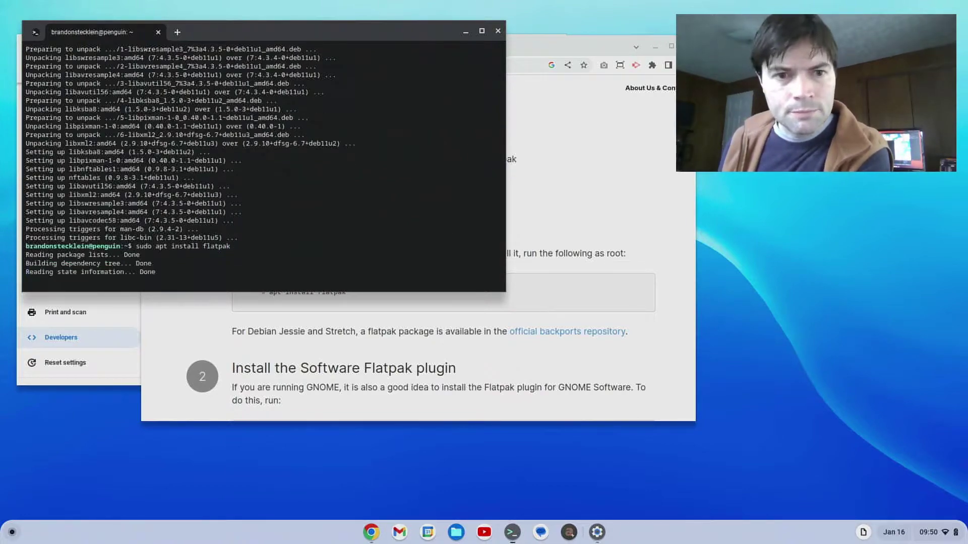
pyautogui.write('y')
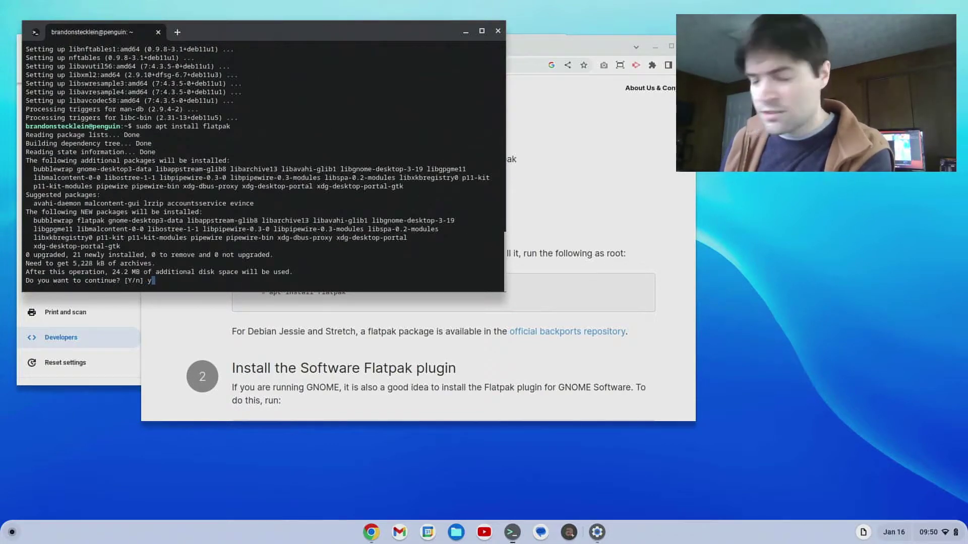
pyautogui.press('Return')
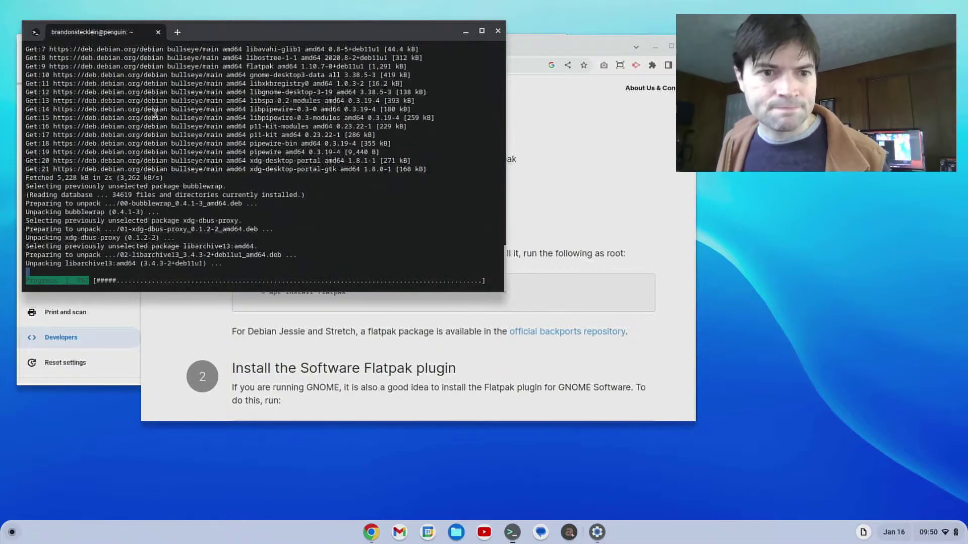
# Bring the Flatpak setup page forward and scroll down to step 3.
pyautogui.click(576, 132)
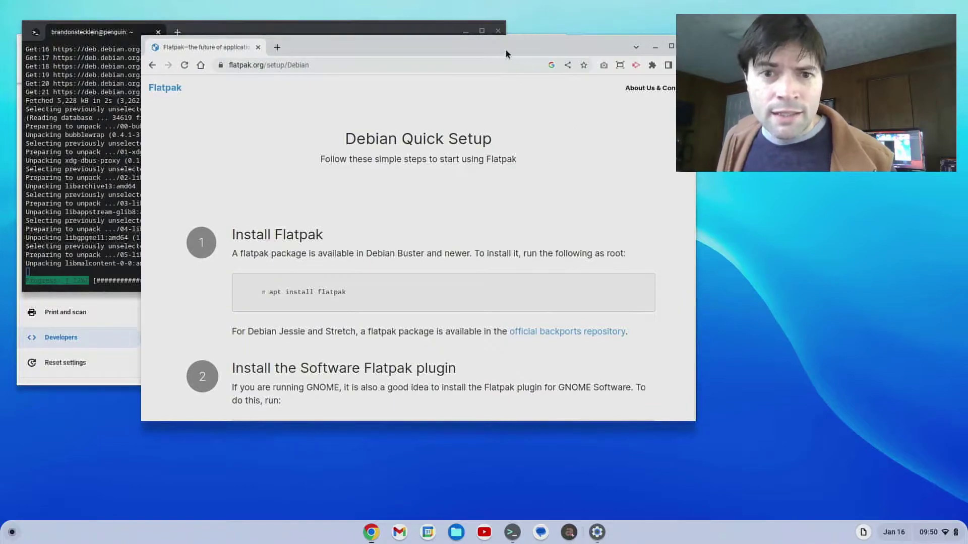
pyautogui.moveTo(507, 51); pyautogui.dragTo(527, 57)
pyautogui.scroll(-1, 496, 193)
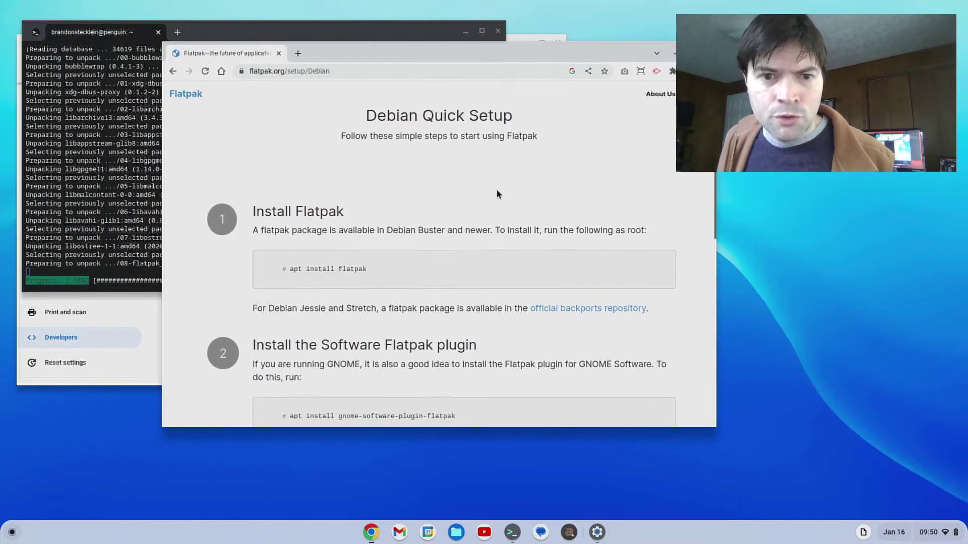
pyautogui.scroll(-1, 496, 194)
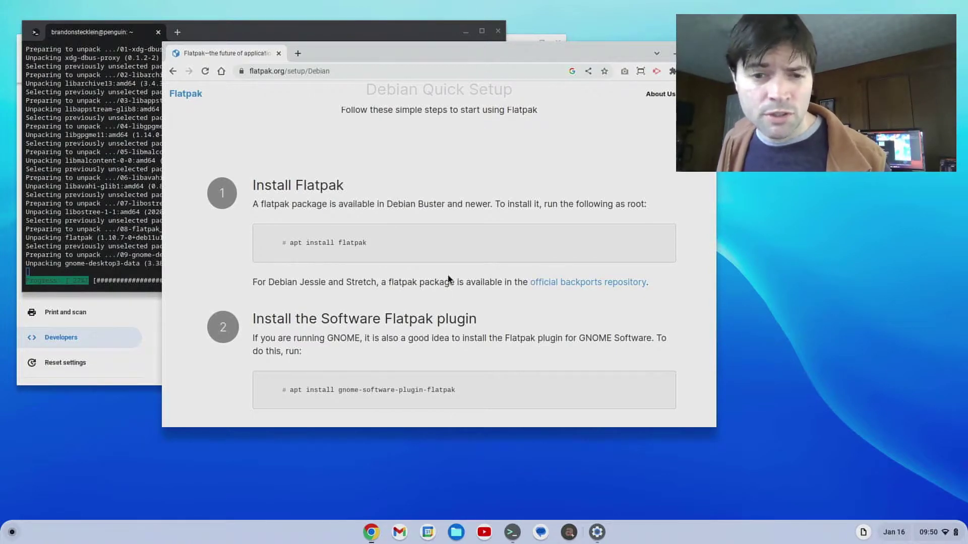
pyautogui.scroll(-3, 448, 279)
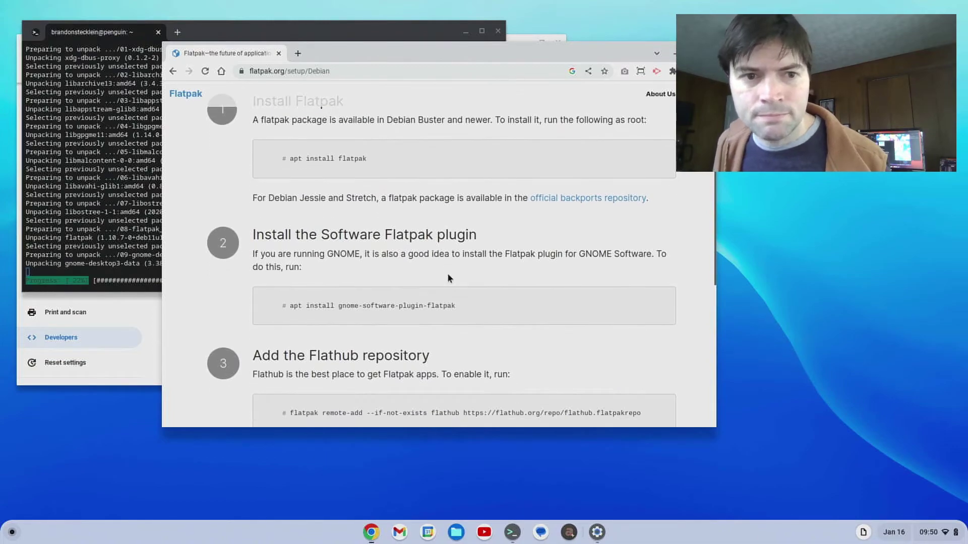
pyautogui.scroll(-3, 449, 278)
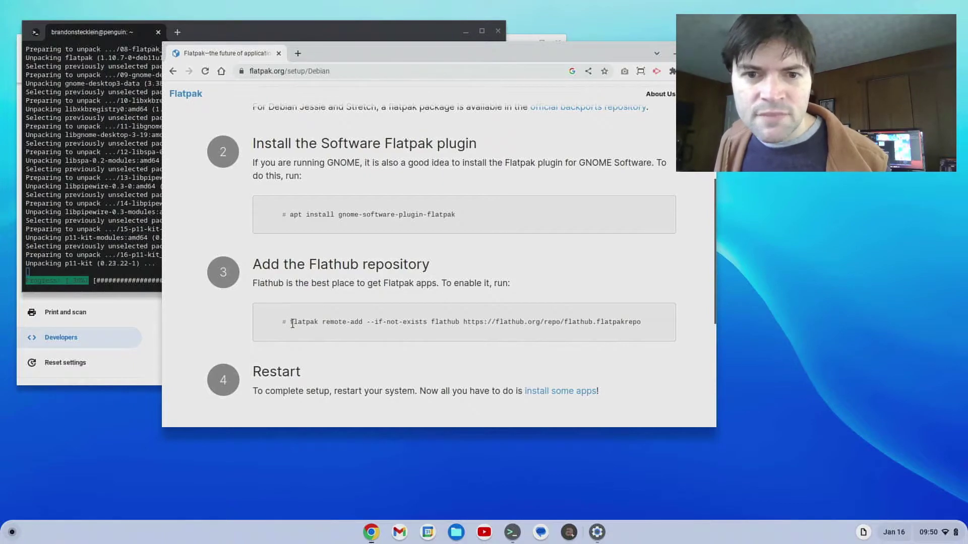
# Copy the Flathub flatpak remote-add command and return to the terminal.
pyautogui.moveTo(292, 323); pyautogui.dragTo(505, 310)
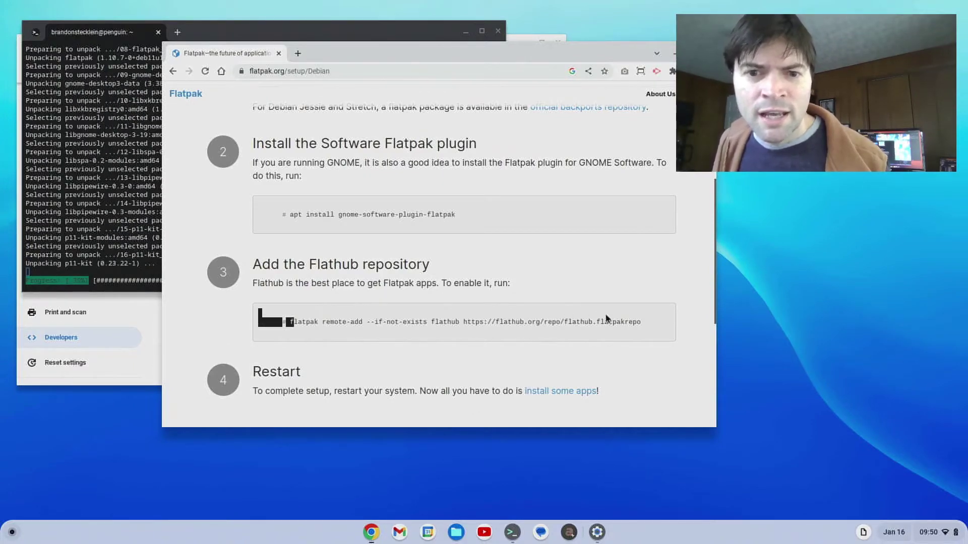
pyautogui.moveTo(607, 319); pyautogui.dragTo(649, 325)
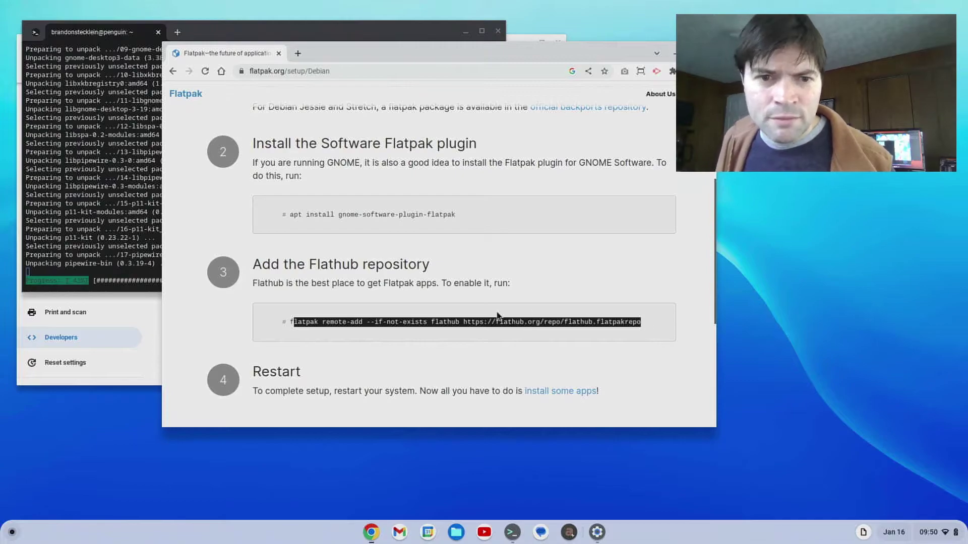
pyautogui.moveTo(302, 321); pyautogui.dragTo(328, 296)
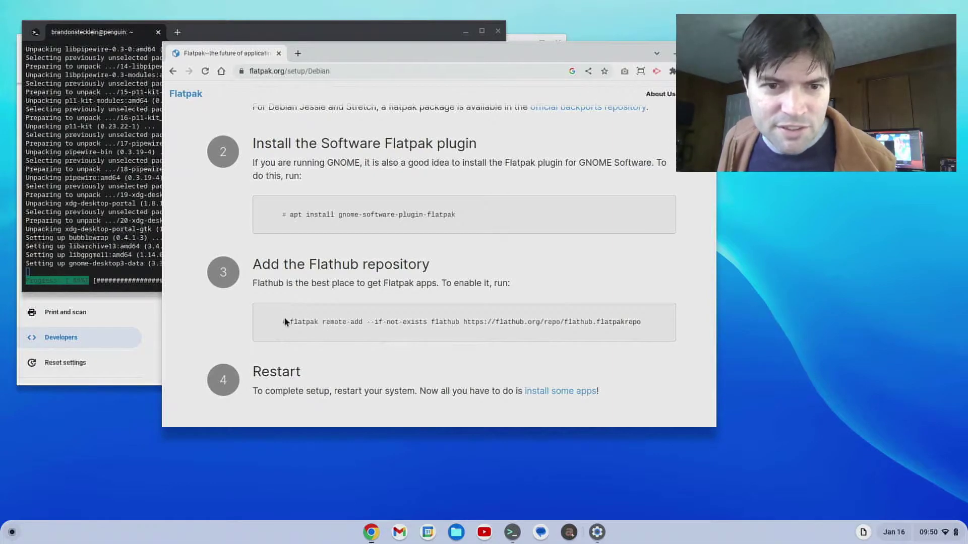
pyautogui.tripleClick(593, 320)
pyautogui.hotkey('ctrl', 'c')
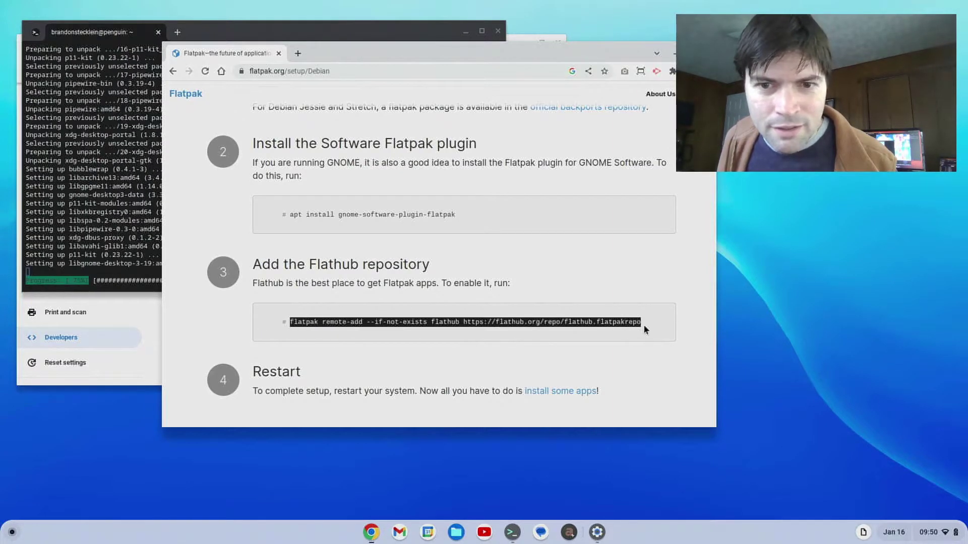
pyautogui.rightClick(626, 326)
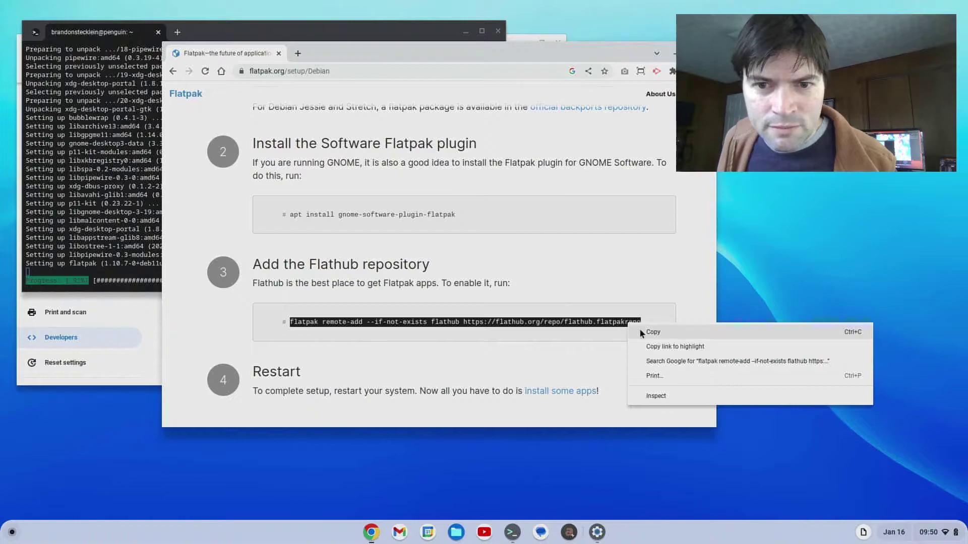
pyautogui.click(639, 331)
pyautogui.moveTo(339, 57); pyautogui.dragTo(405, 109)
pyautogui.click(349, 36)
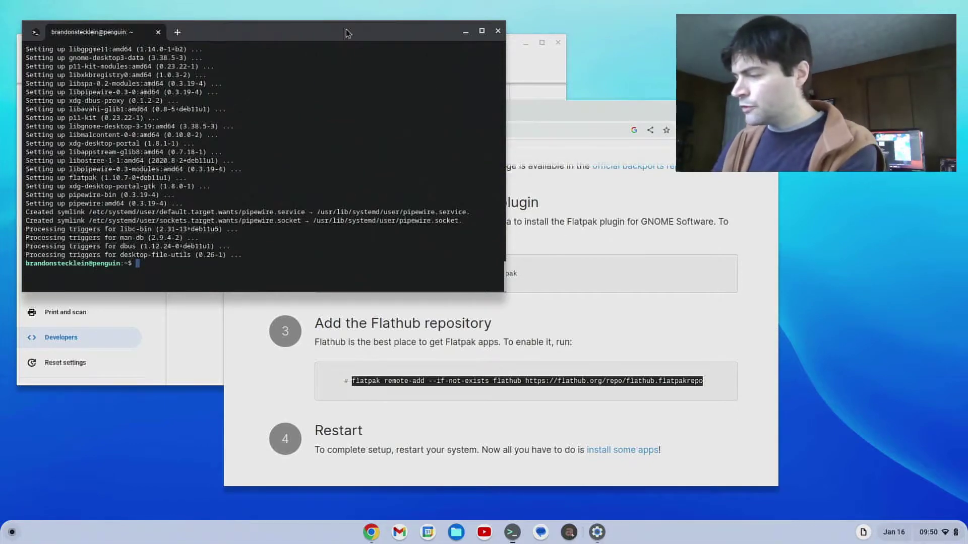
# Run the pasted flatpak remote-add command with sudo to add the Flathub repository.
pyautogui.write('sudo')
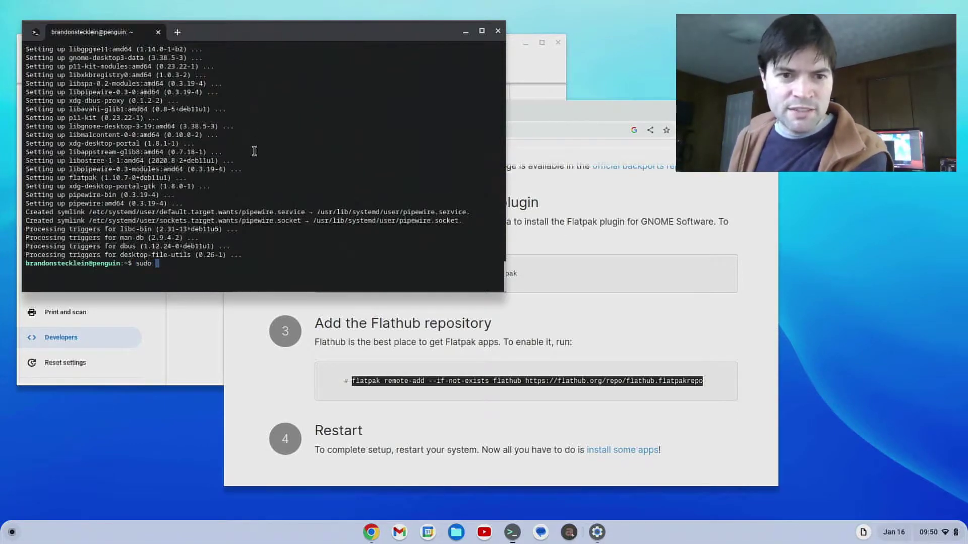
pyautogui.hotkey('ctrl', 'shift', 'v')
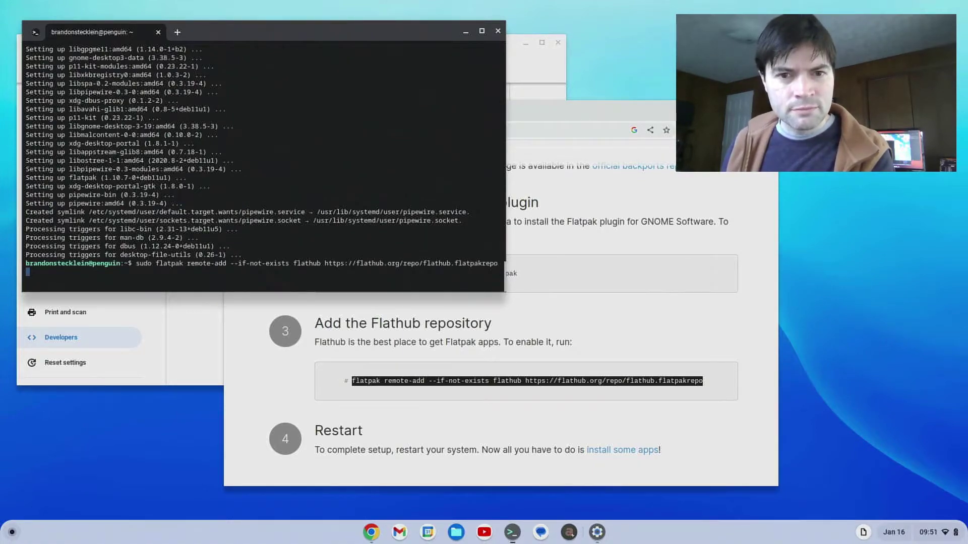
pyautogui.press('Return')
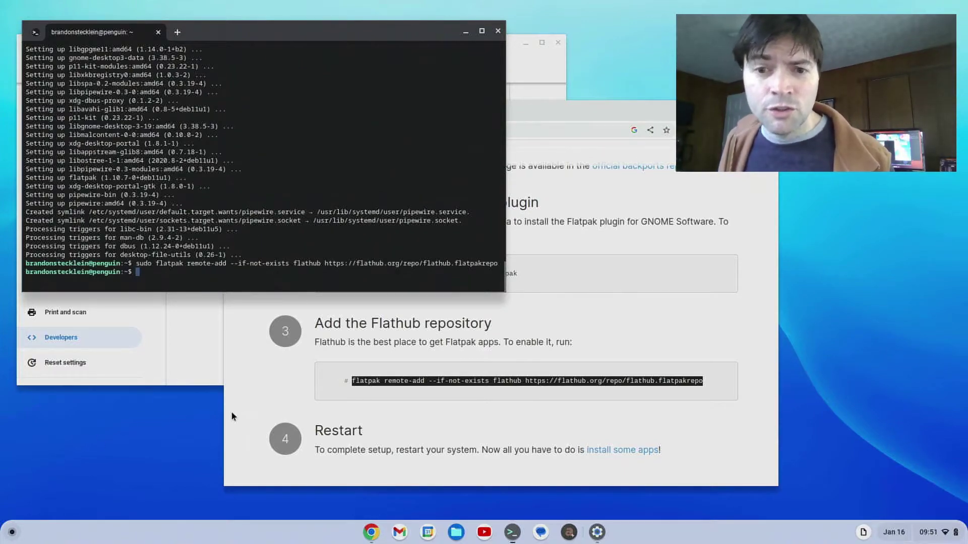
# Cancel closing the terminal window, then end the shell session with exit.
pyautogui.click(498, 31)
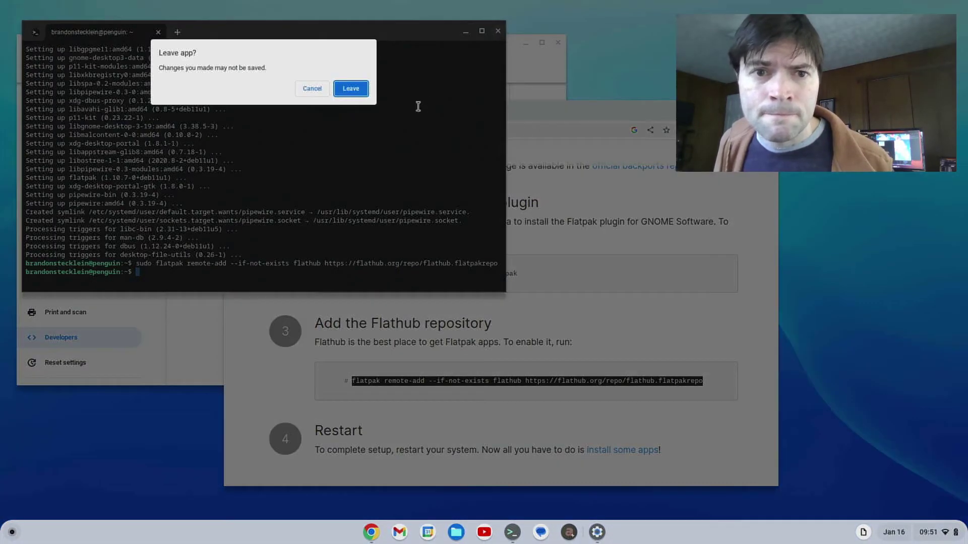
pyautogui.click(312, 89)
pyautogui.write('exit')
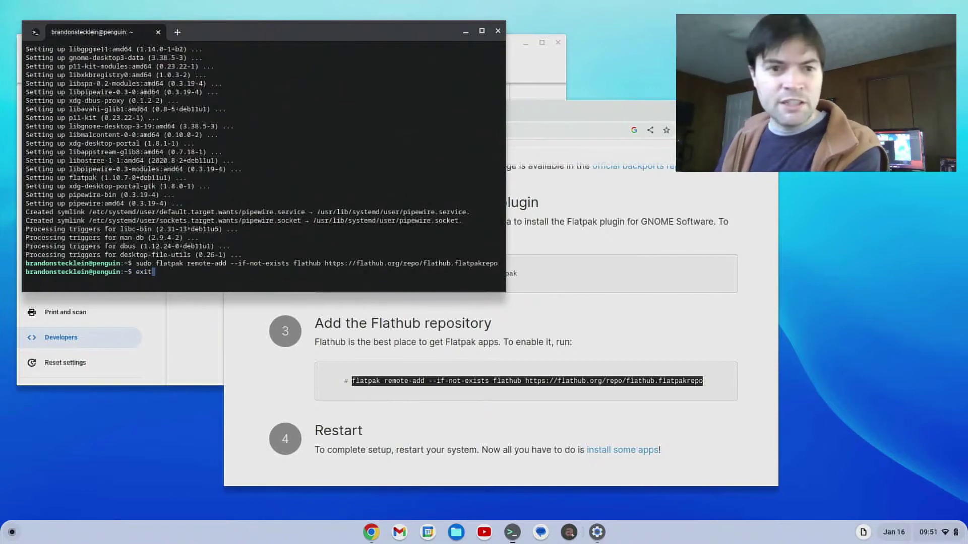
pyautogui.press('Return')
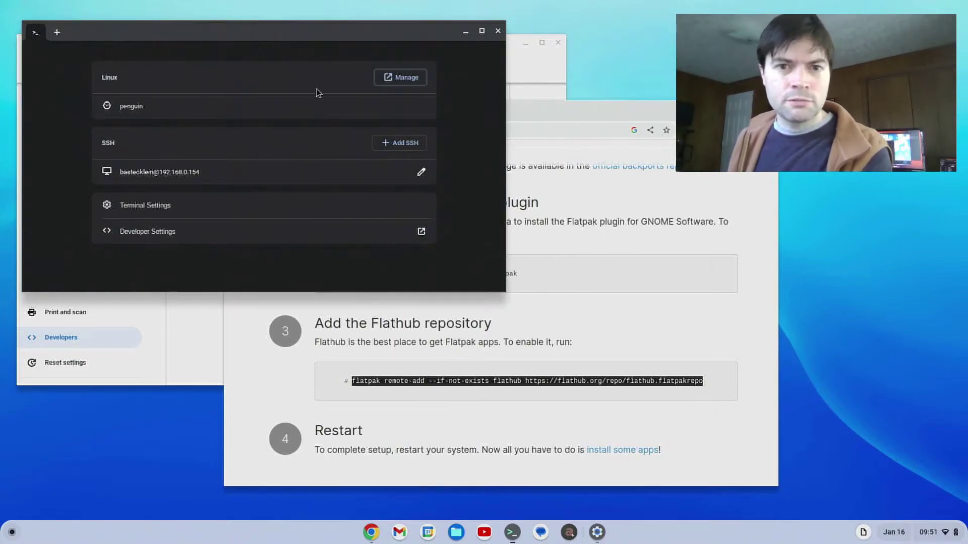
# Close the old terminal and reopen Terminal into the penguin container so the VM boots.
pyautogui.click(498, 31)
pyautogui.moveTo(518, 117); pyautogui.dragTo(431, 113)
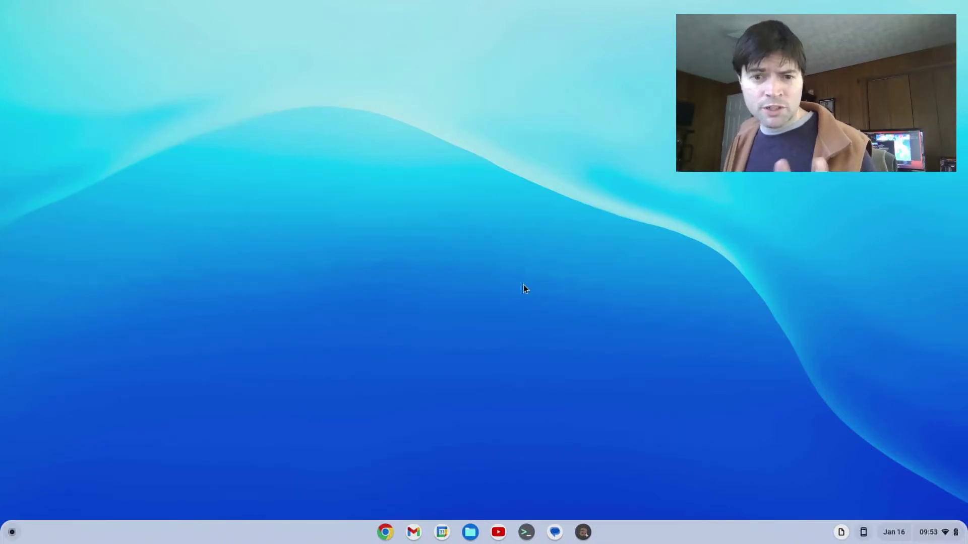
pyautogui.click(527, 534)
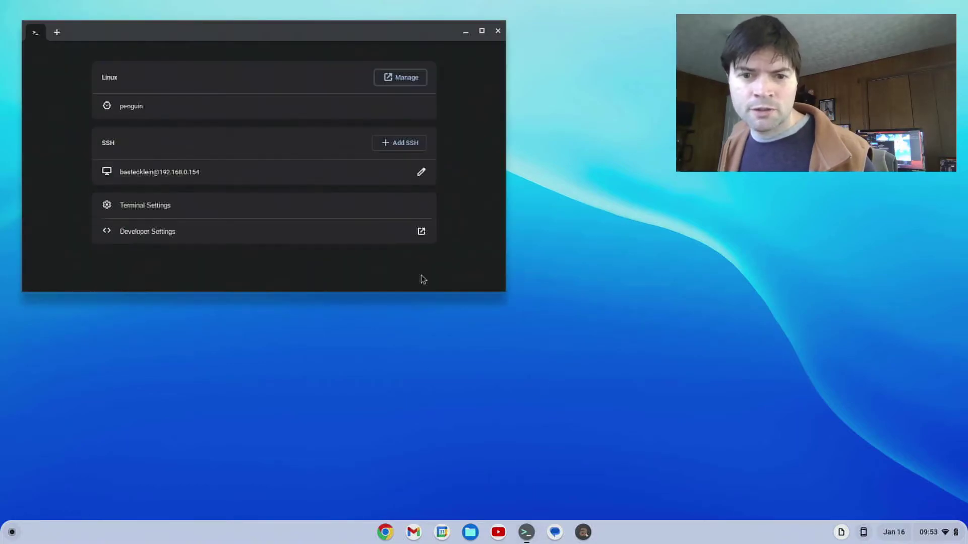
pyautogui.click(130, 111)
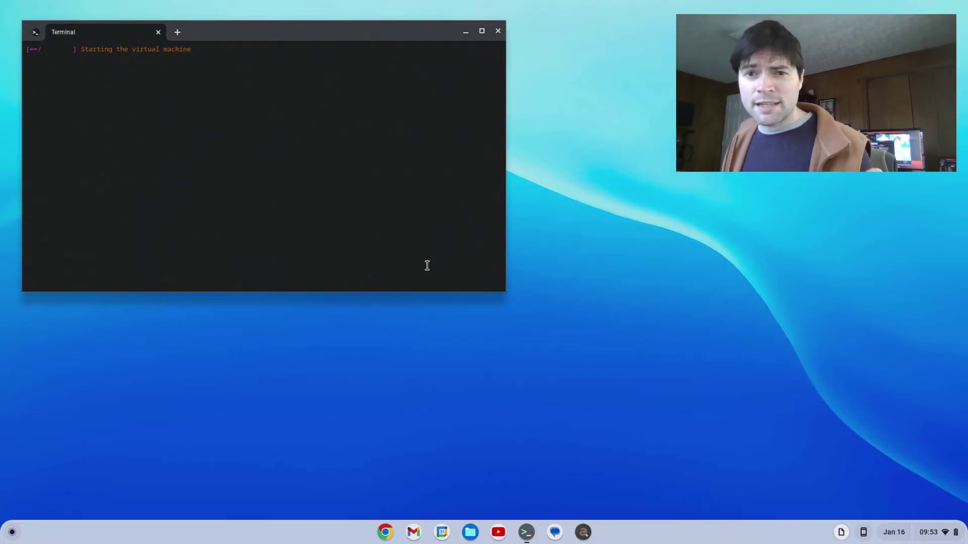
# In a new Chrome window, search Google for 'flathub' and browse the flathub.org home page.
pyautogui.click(385, 533)
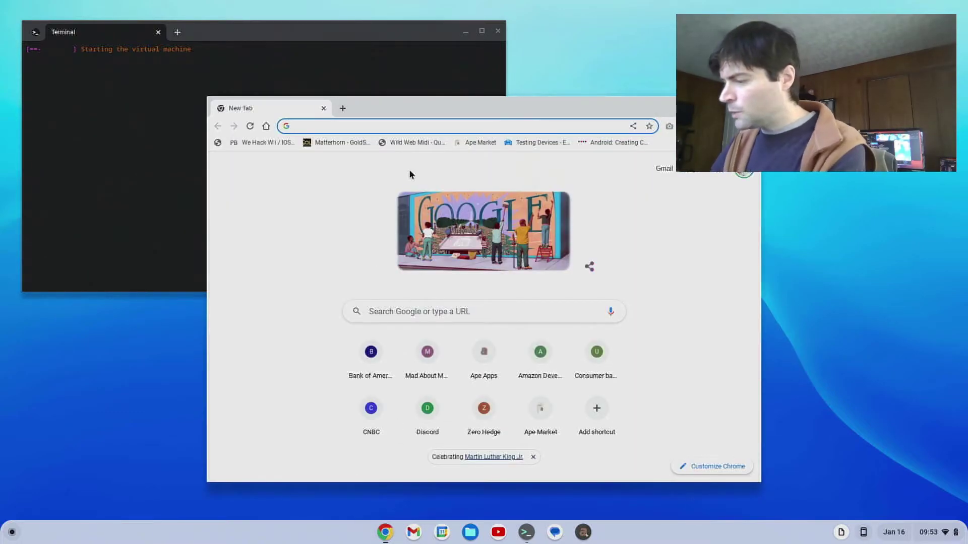
pyautogui.write('flathub')
pyautogui.press('Return')
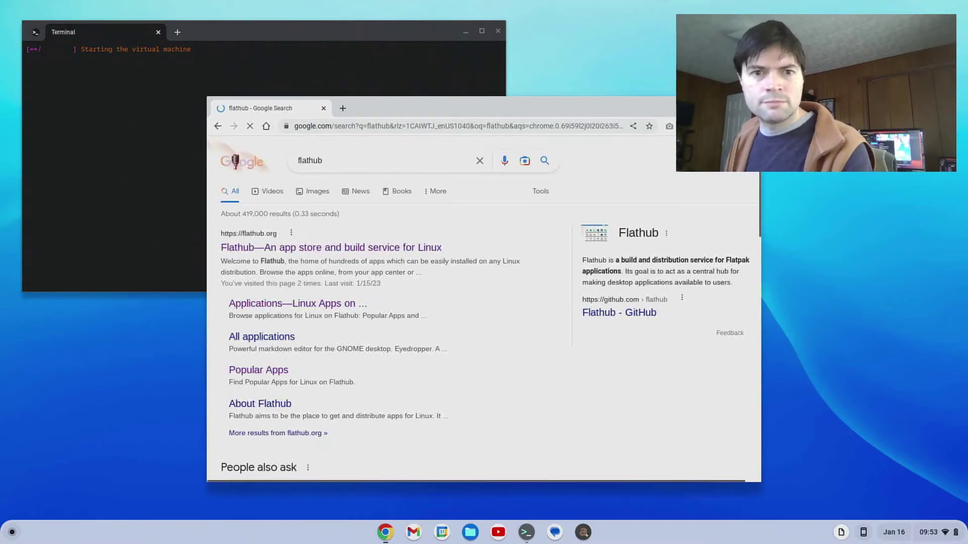
pyautogui.click(296, 247)
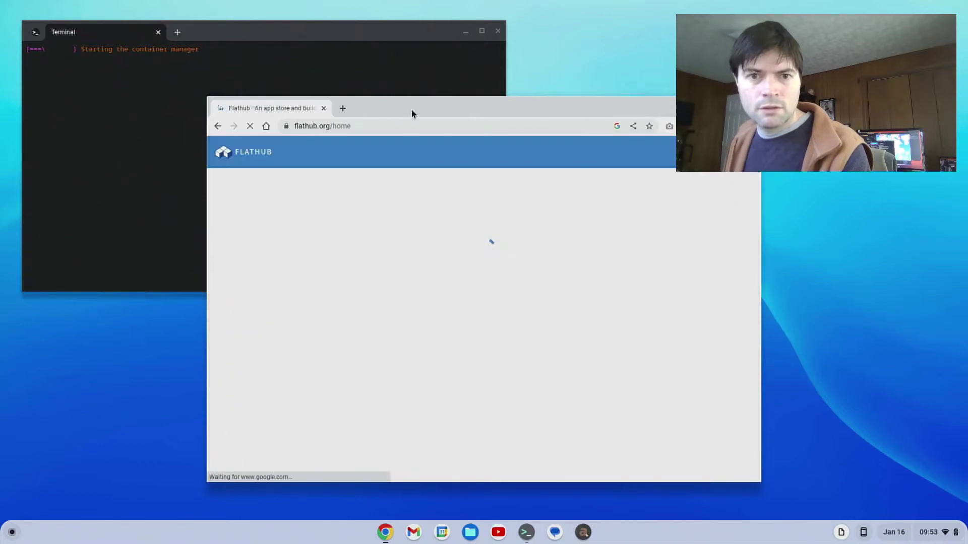
pyautogui.moveTo(412, 114); pyautogui.dragTo(335, 107)
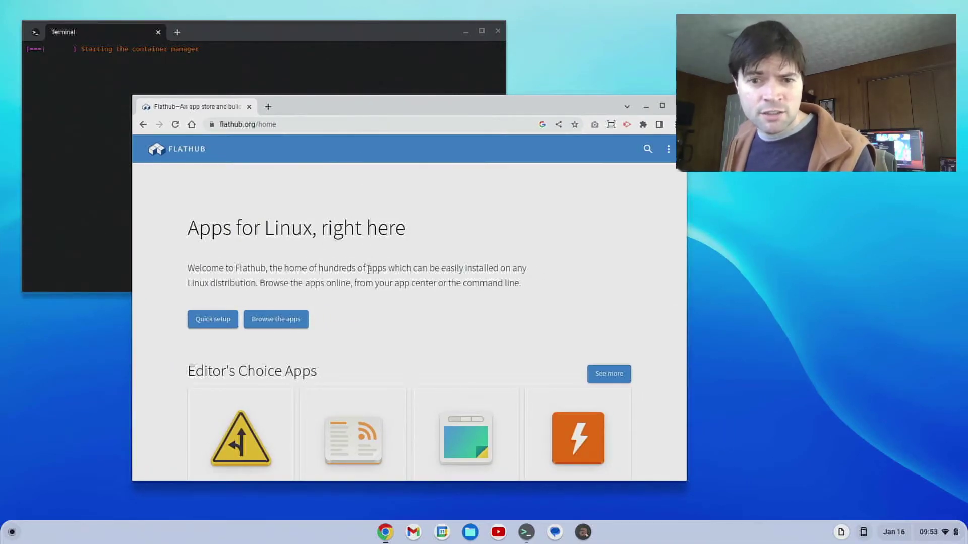
pyautogui.scroll(-1, 368, 269)
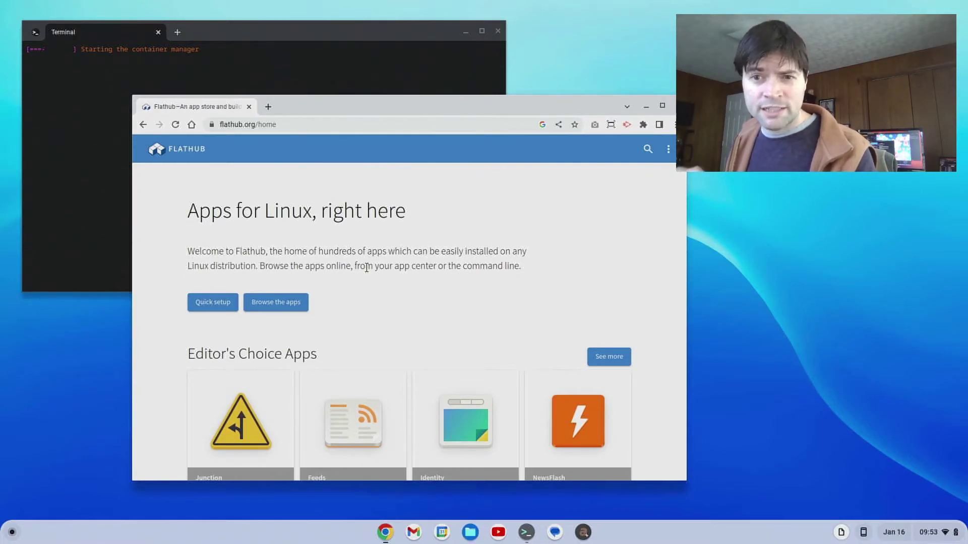
pyautogui.scroll(1, 367, 267)
pyautogui.scroll(-5, 367, 267)
pyautogui.scroll(-3, 345, 265)
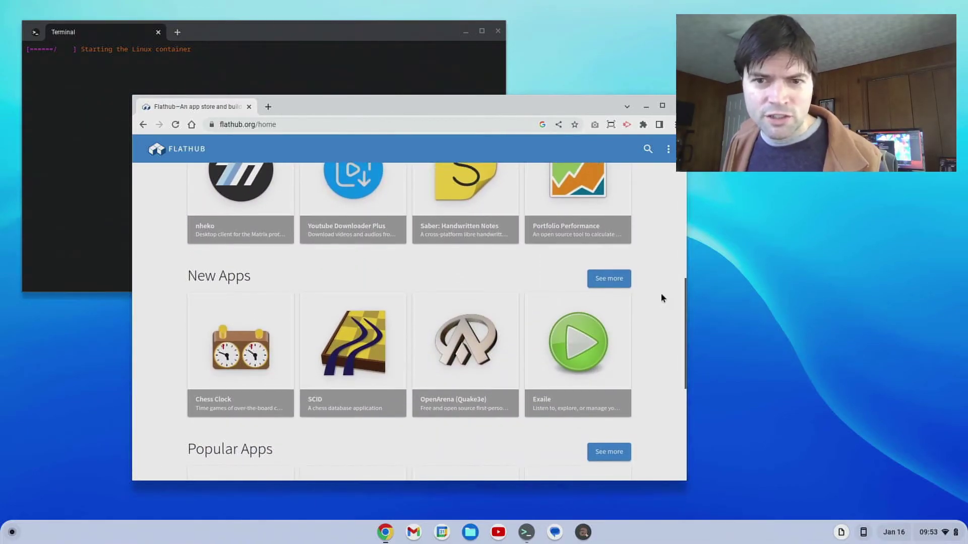
# Search Flathub for 'steam' and open the Steam (com.valvesoftware.Steam) app page.
pyautogui.click(648, 148)
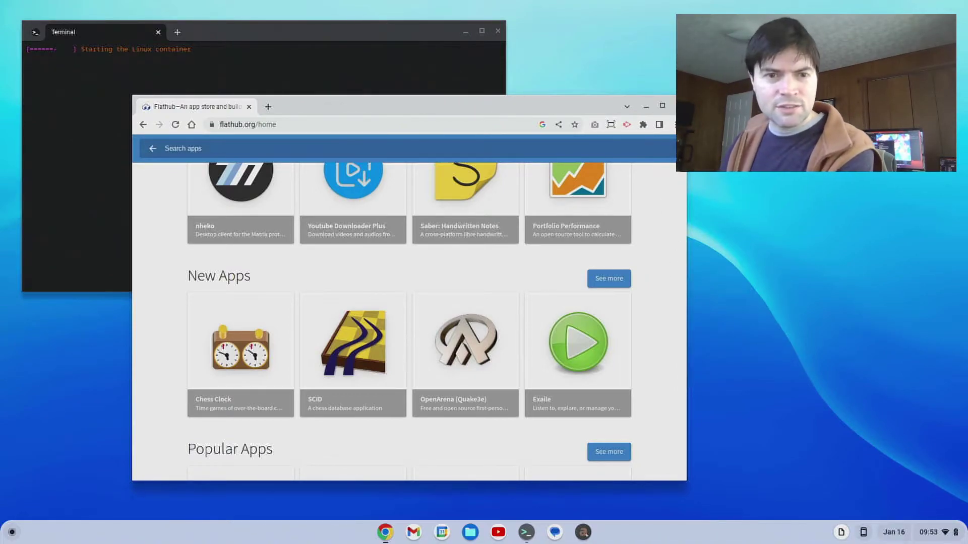
pyautogui.write('steam')
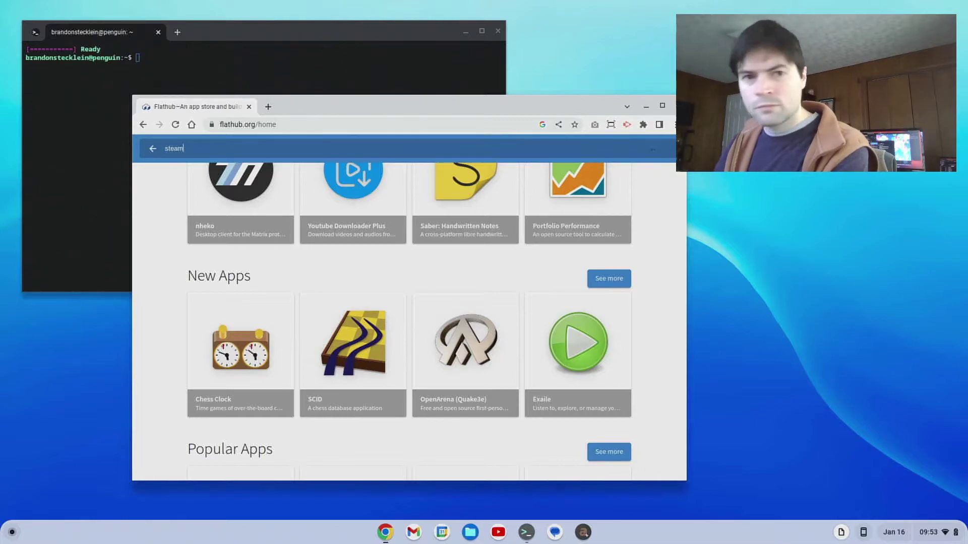
pyautogui.press('Return')
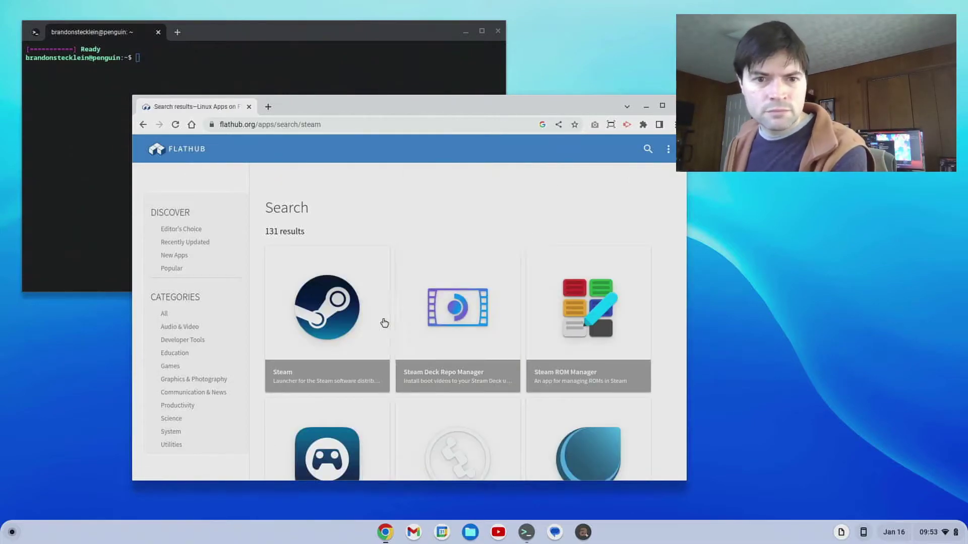
pyautogui.click(348, 321)
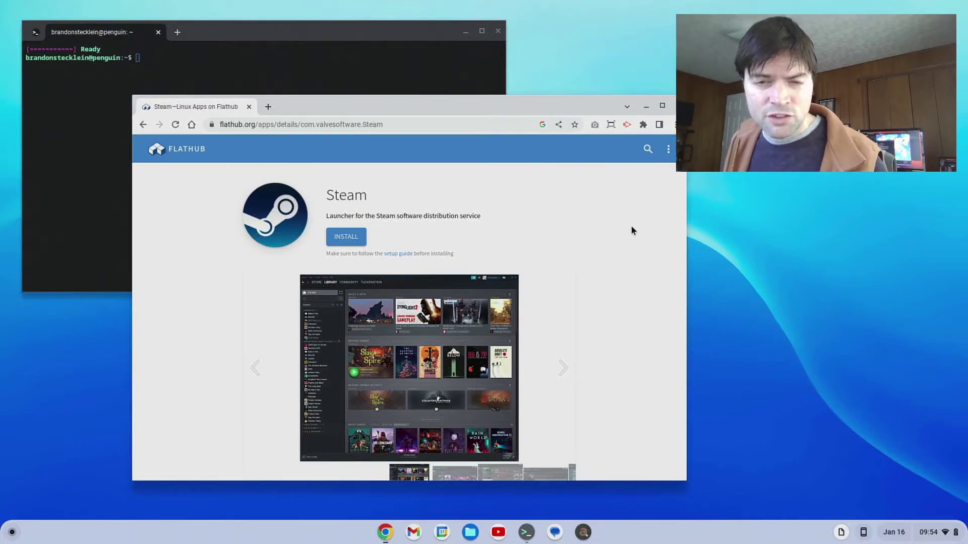
# Copy the 'flatpak install flathub com.valvesoftware.Steam' command from the Command line instructions.
pyautogui.scroll(-3, 635, 230)
pyautogui.scroll(-10, 635, 232)
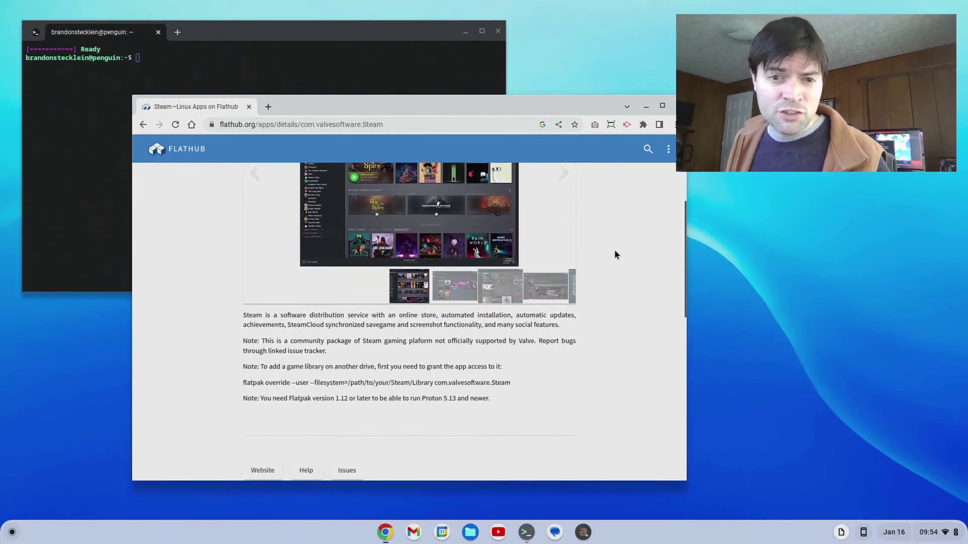
pyautogui.scroll(1, 645, 249)
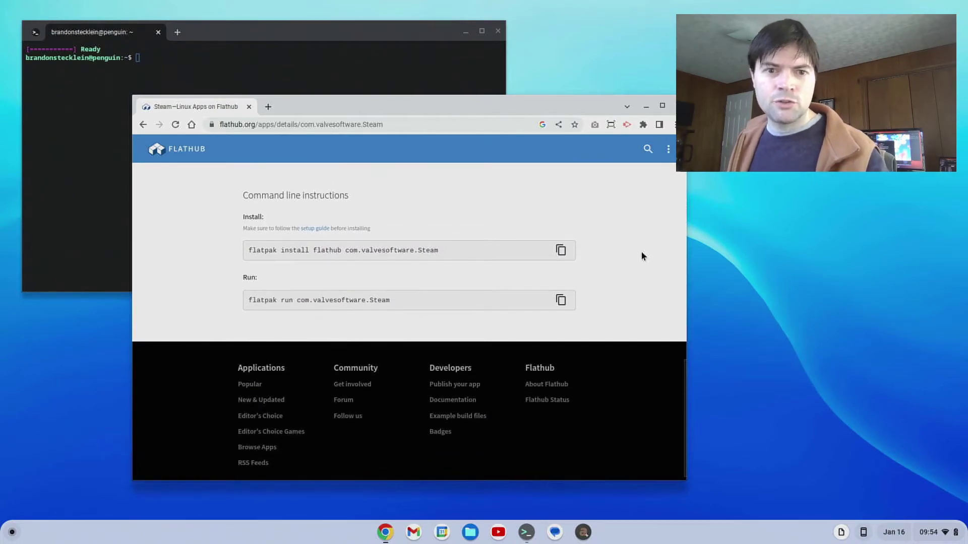
pyautogui.click(560, 252)
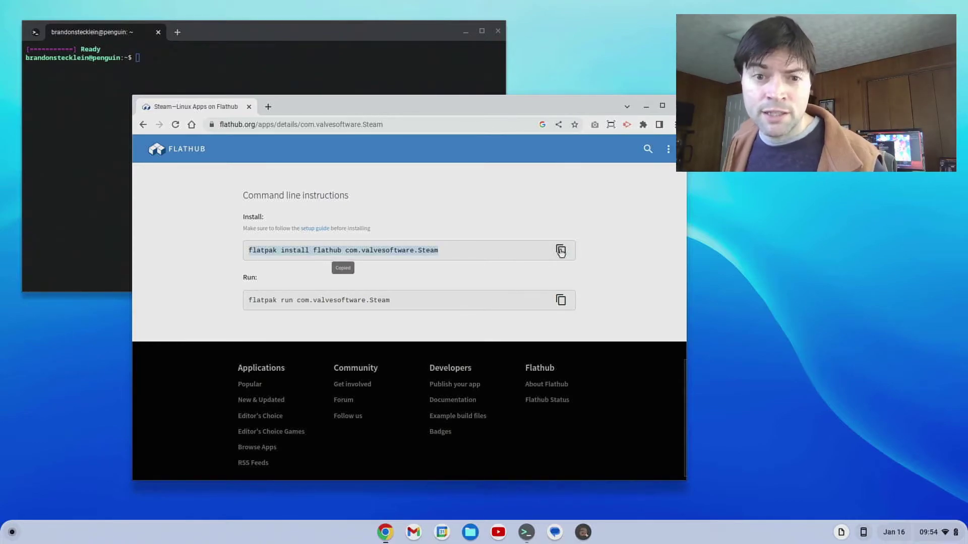
# Run 'sudo flatpak install flathub com.valvesoftware.Steam' in the Linux terminal.
pyautogui.click(348, 39)
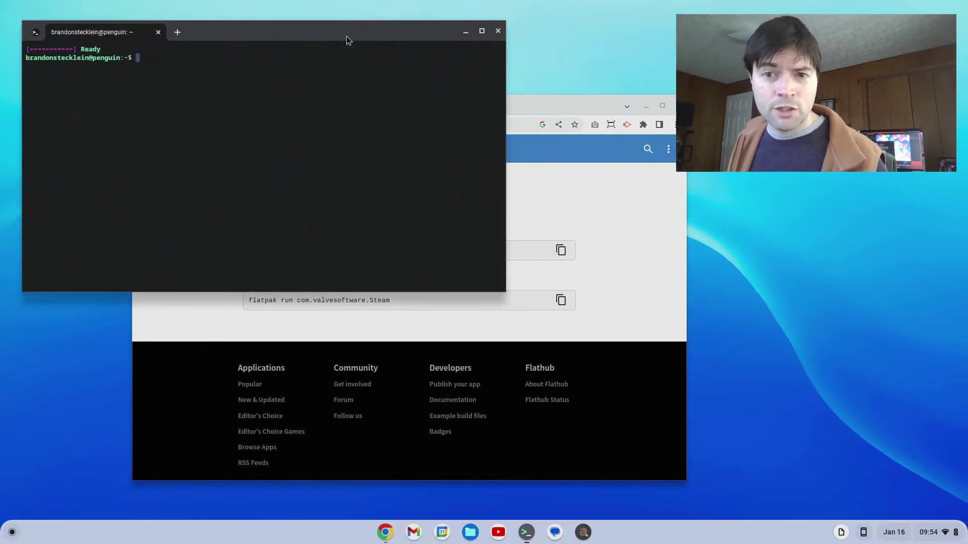
pyautogui.write('sudo')
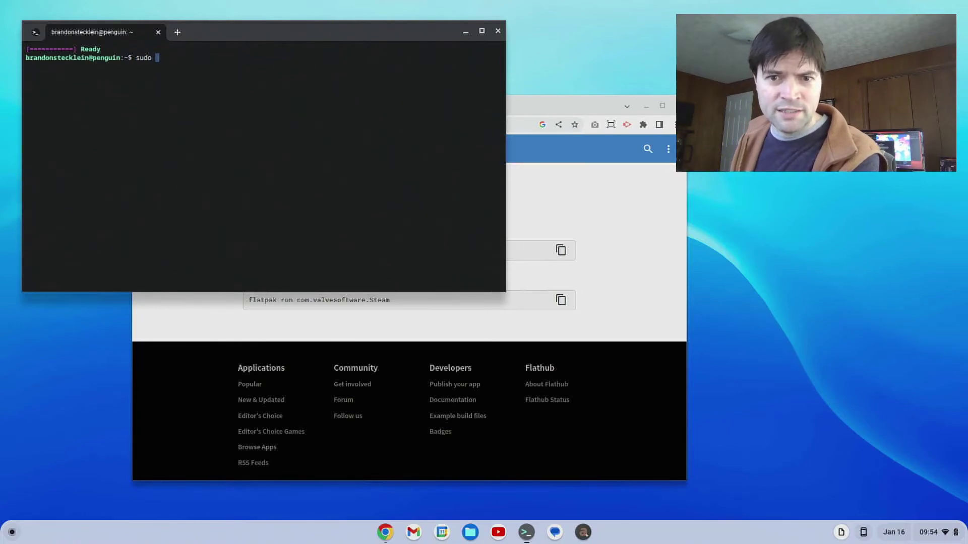
pyautogui.hotkey('ctrl', 'shift', 'v')
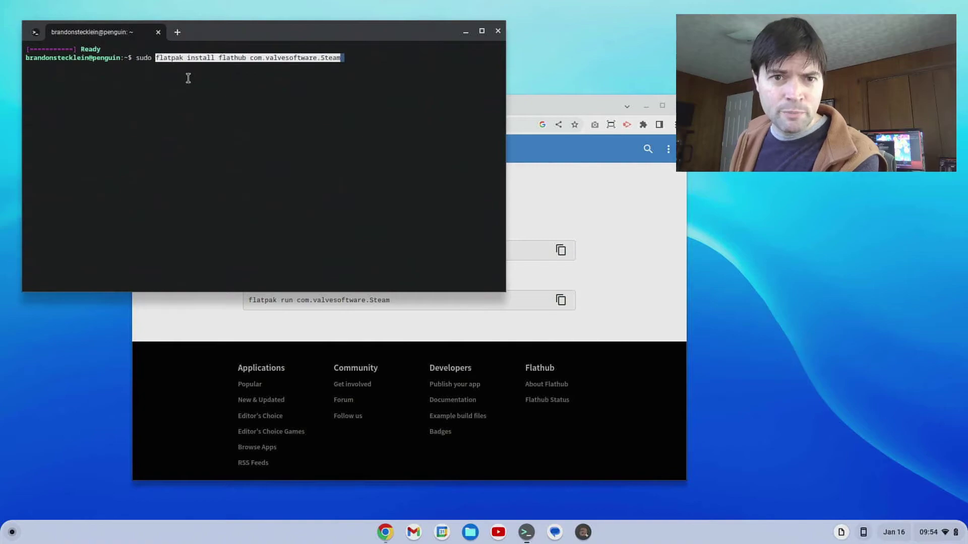
pyautogui.press('Return')
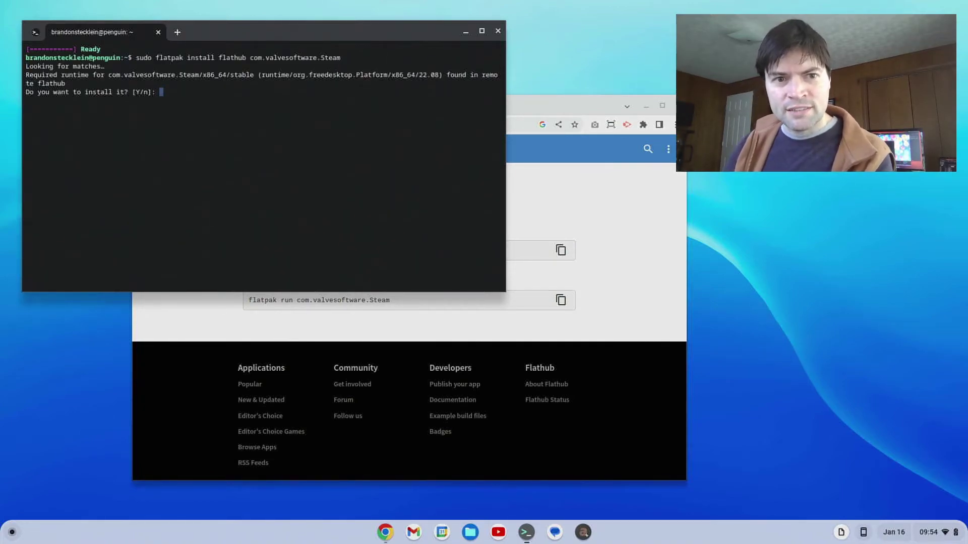
# Answer y to both prompts to install the runtime, Steam and its dependencies.
pyautogui.write('y')
pyautogui.press('Return')
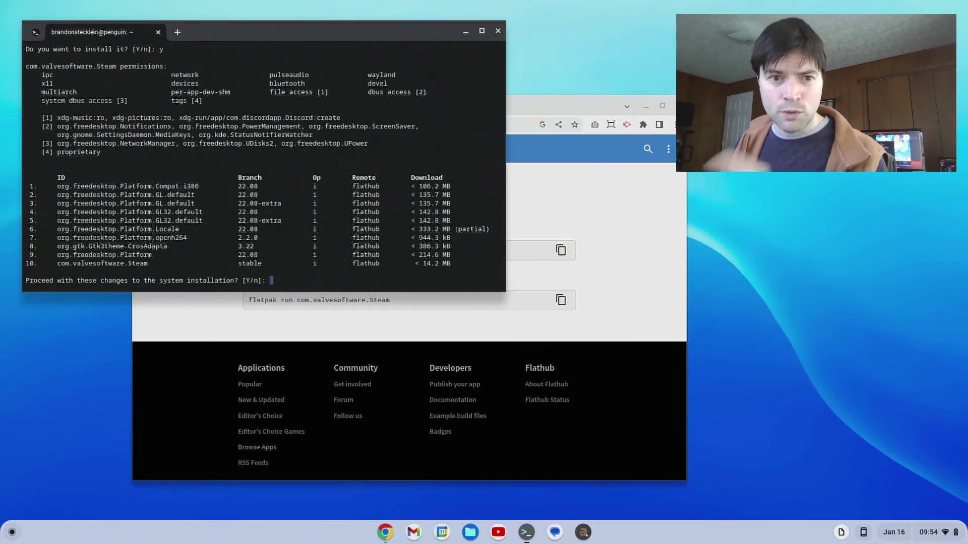
pyautogui.write('y')
pyautogui.press('Return')
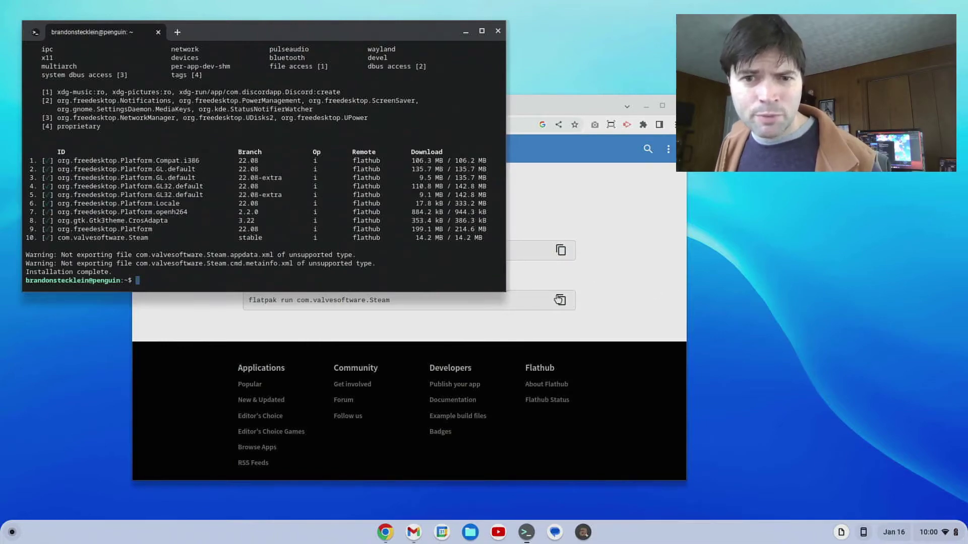
# Launch Steam from the Linux apps folder in the Launcher.
pyautogui.scroll(-1, 593, 294)
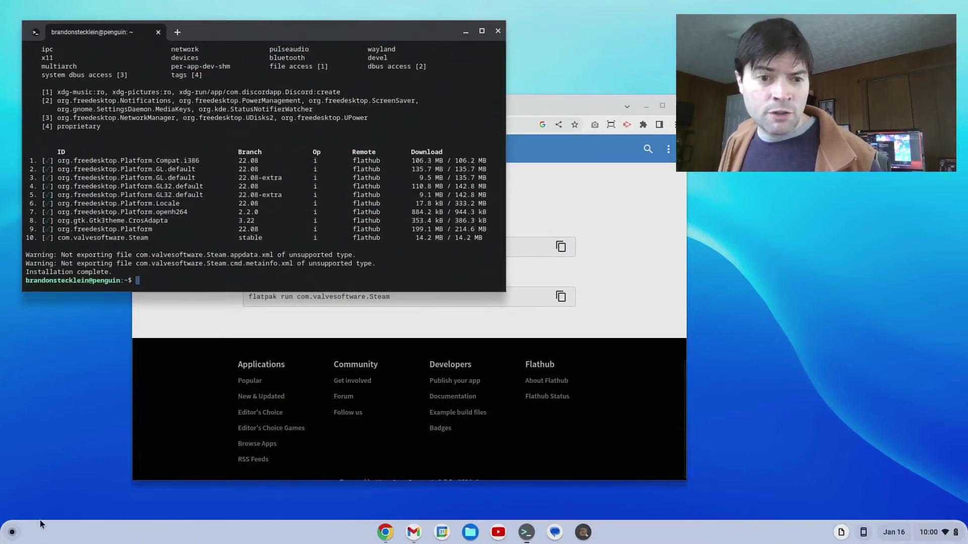
pyautogui.click(8, 533)
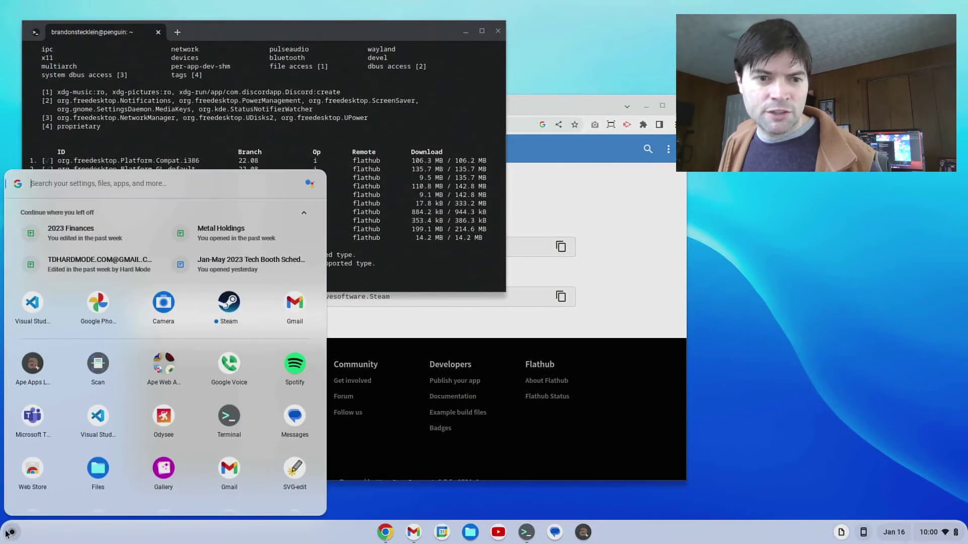
pyautogui.scroll(-3, 185, 377)
pyautogui.scroll(3, 181, 389)
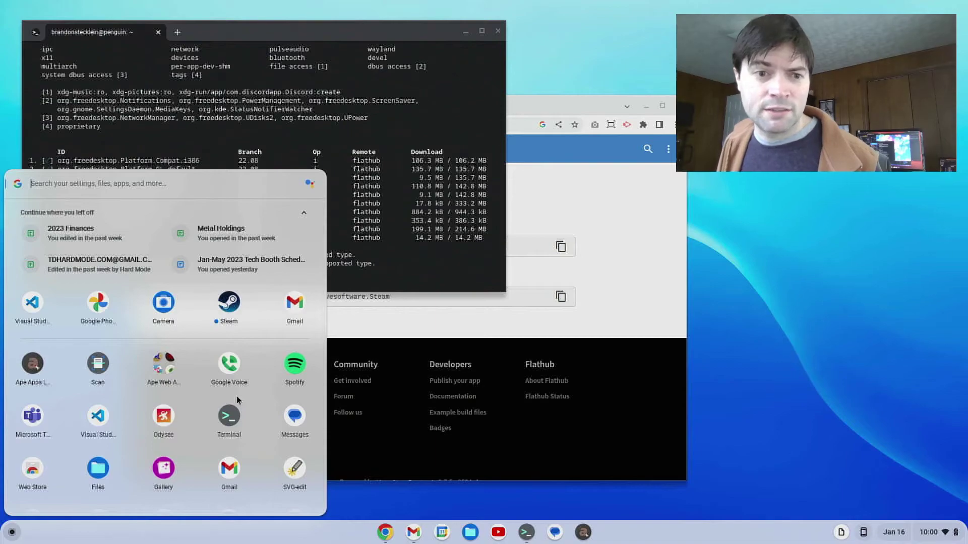
pyautogui.scroll(-6, 230, 395)
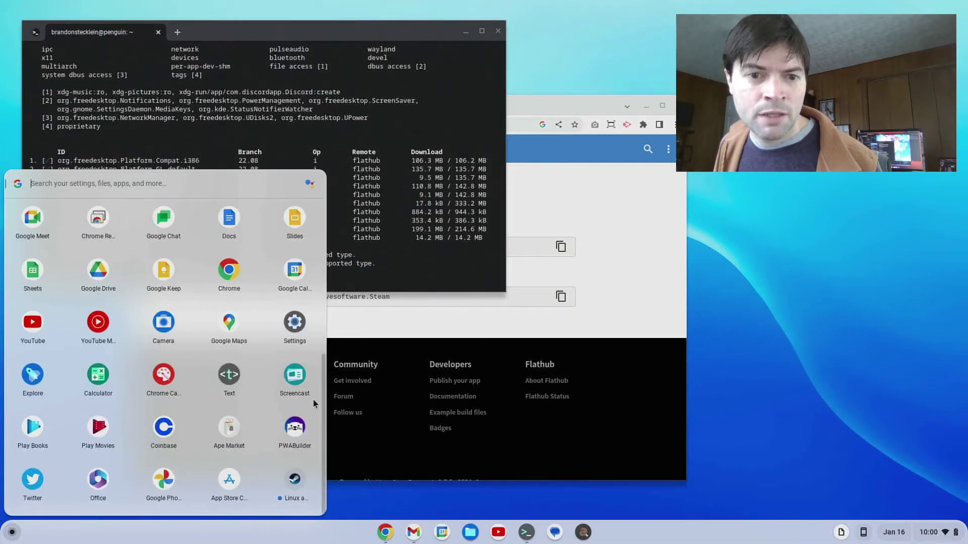
pyautogui.click(294, 480)
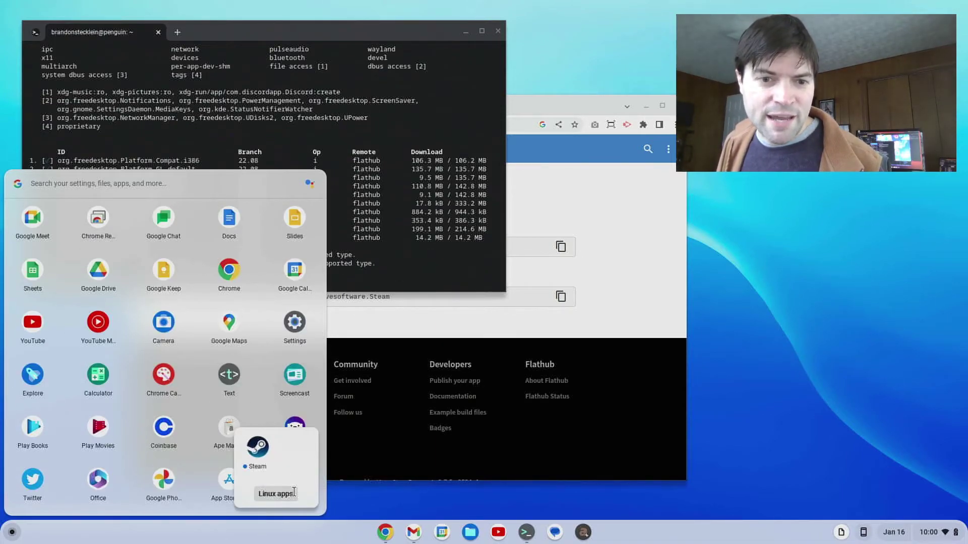
pyautogui.click(260, 449)
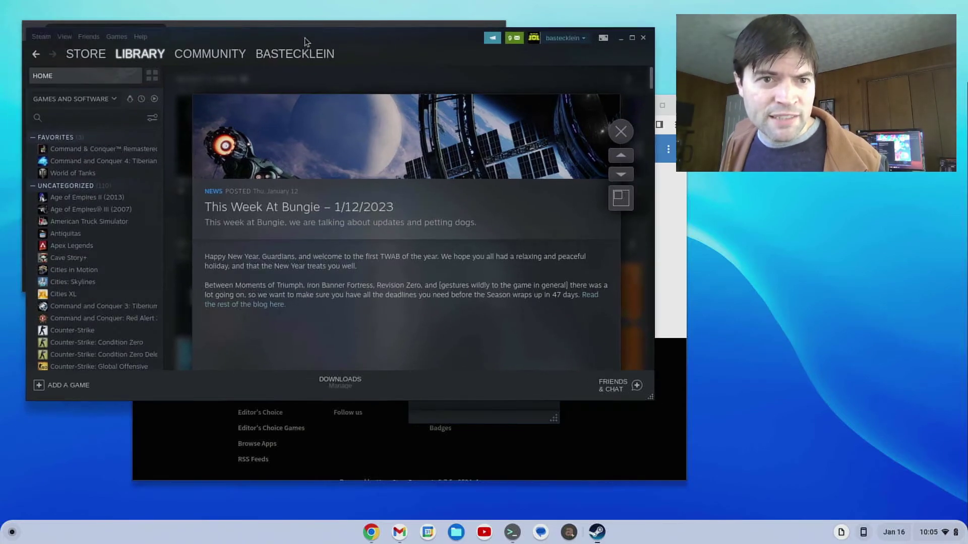
# In Steam Settings > Steam Play, enable it for all other titles, then restart Steam.
pyautogui.moveTo(228, 37); pyautogui.dragTo(245, 39)
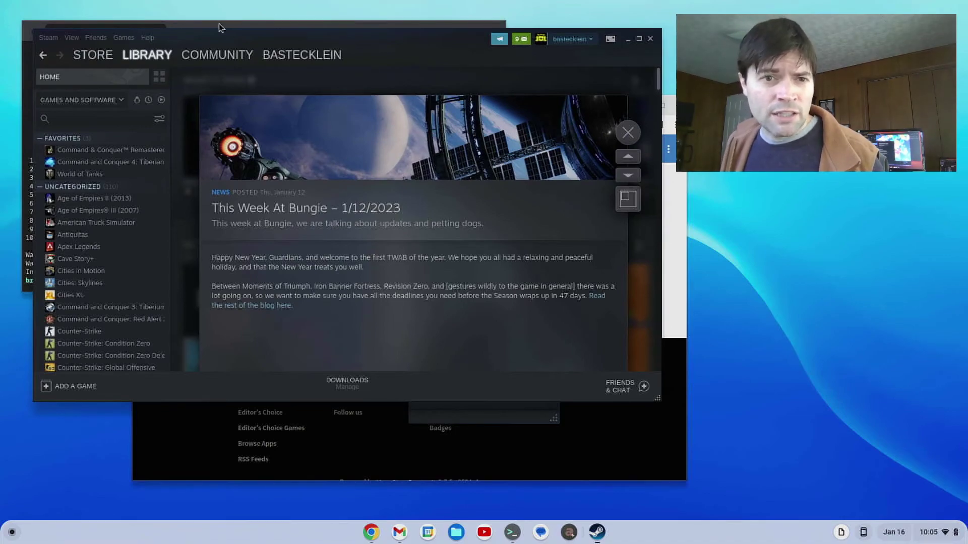
pyautogui.click(48, 38)
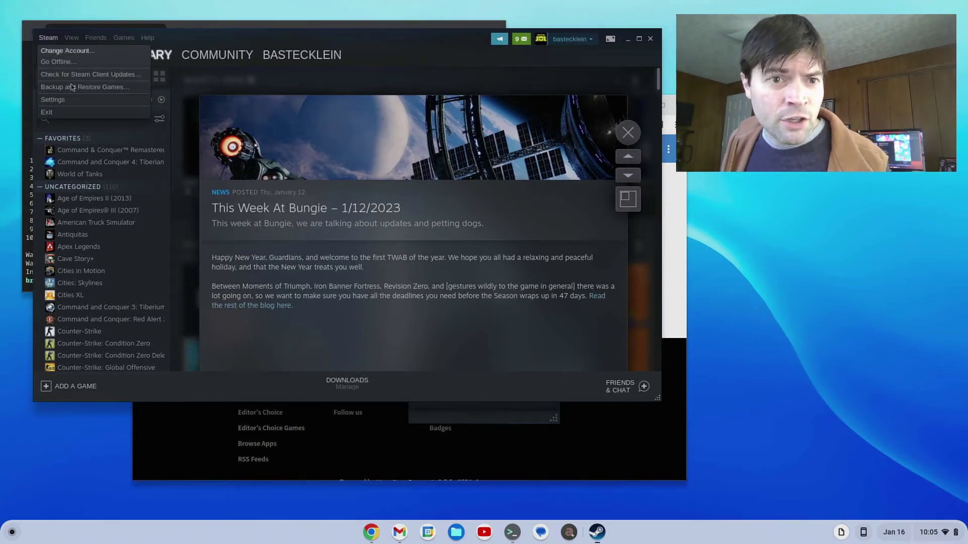
pyautogui.click(64, 99)
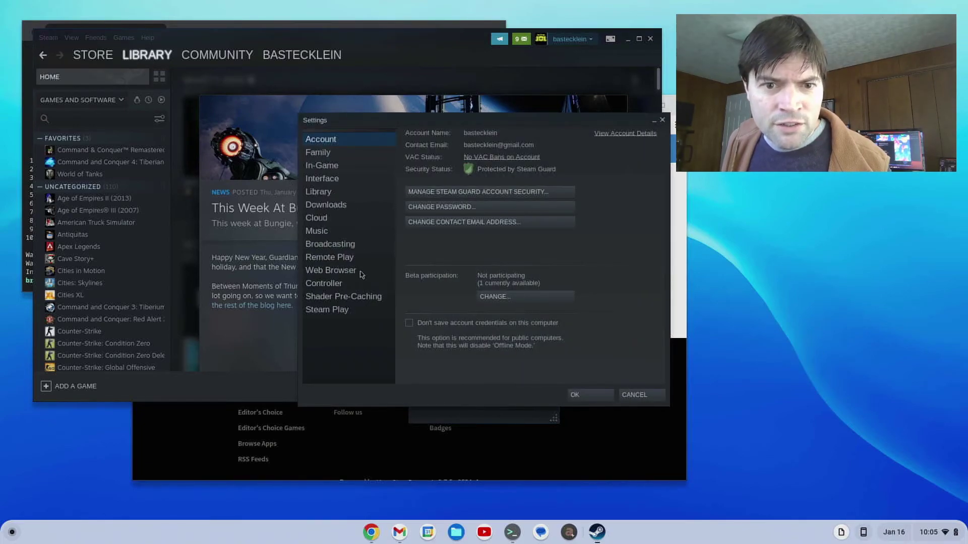
pyautogui.click(339, 310)
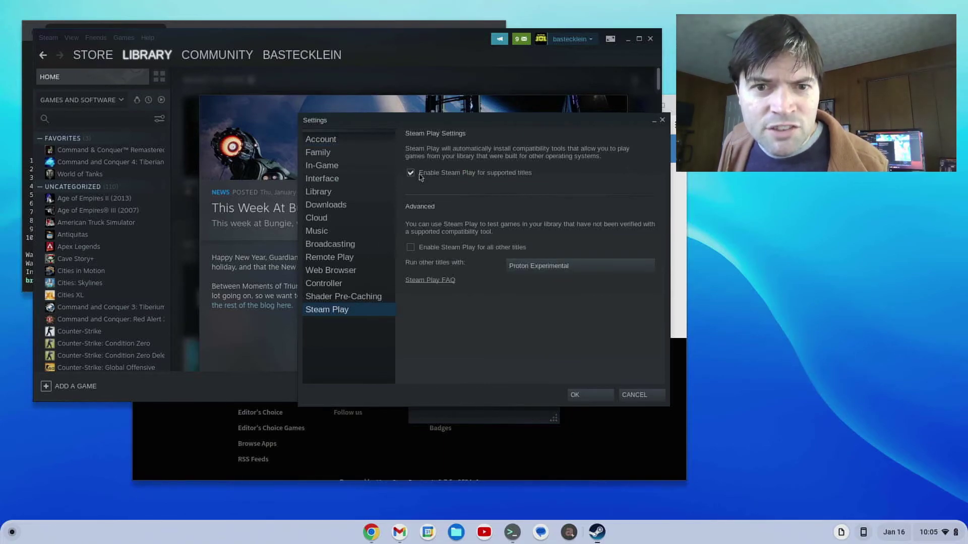
pyautogui.click(411, 248)
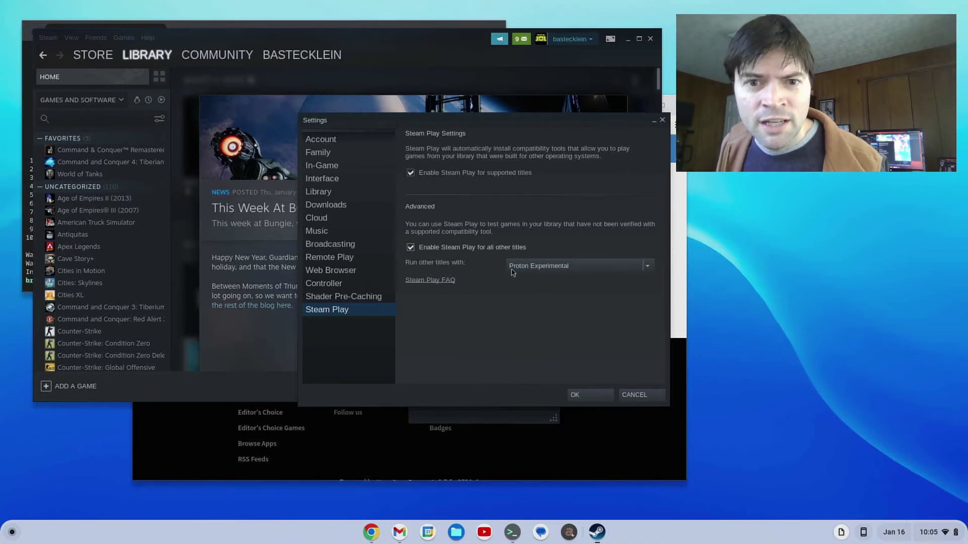
pyautogui.click(589, 397)
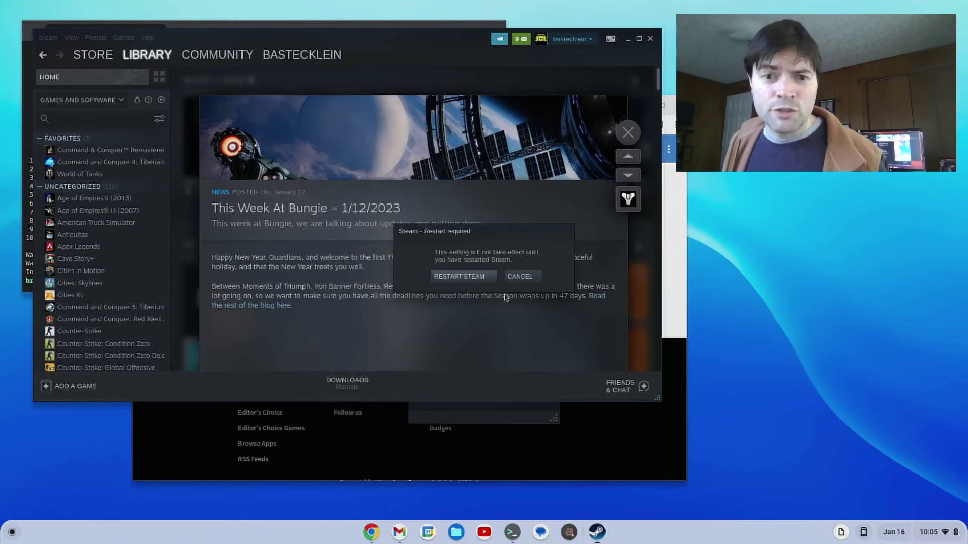
pyautogui.click(478, 282)
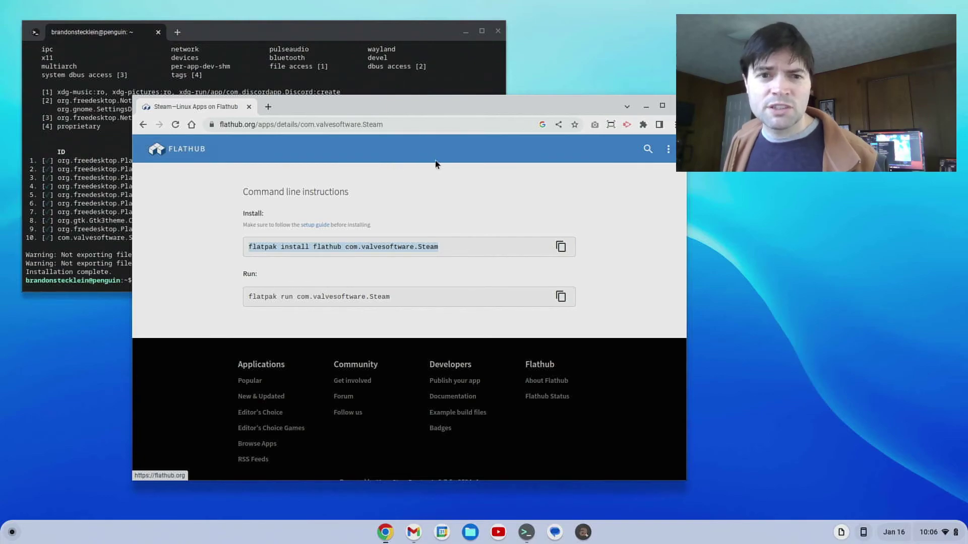
# Move the Chrome window up and left and return to the Flathub home page.
pyautogui.moveTo(347, 104); pyautogui.dragTo(314, 57)
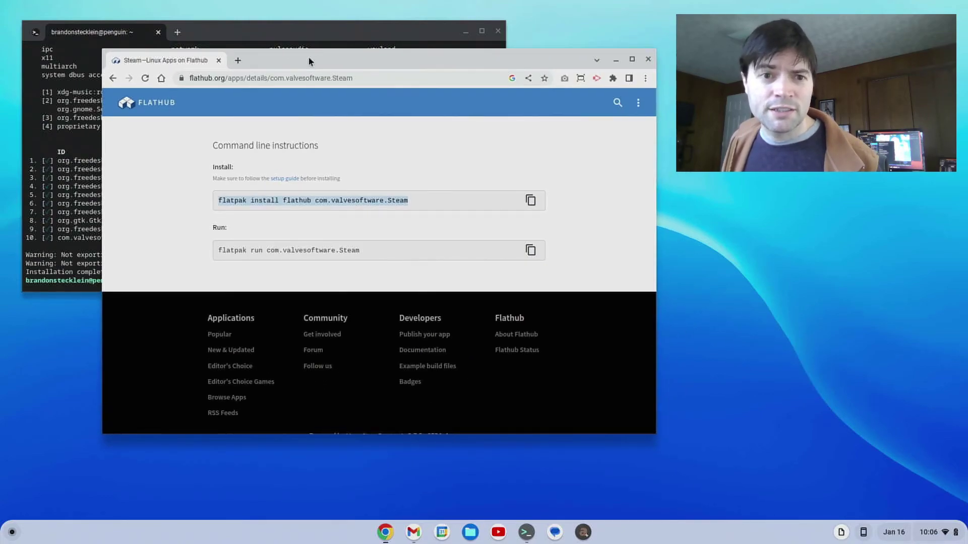
pyautogui.click(143, 105)
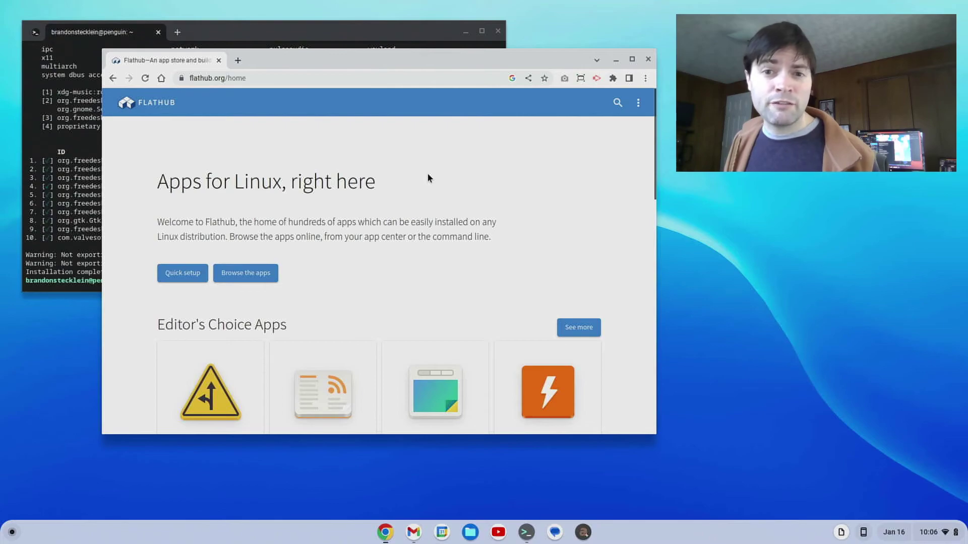
pyautogui.scroll(-3, 579, 167)
pyautogui.scroll(2, 580, 151)
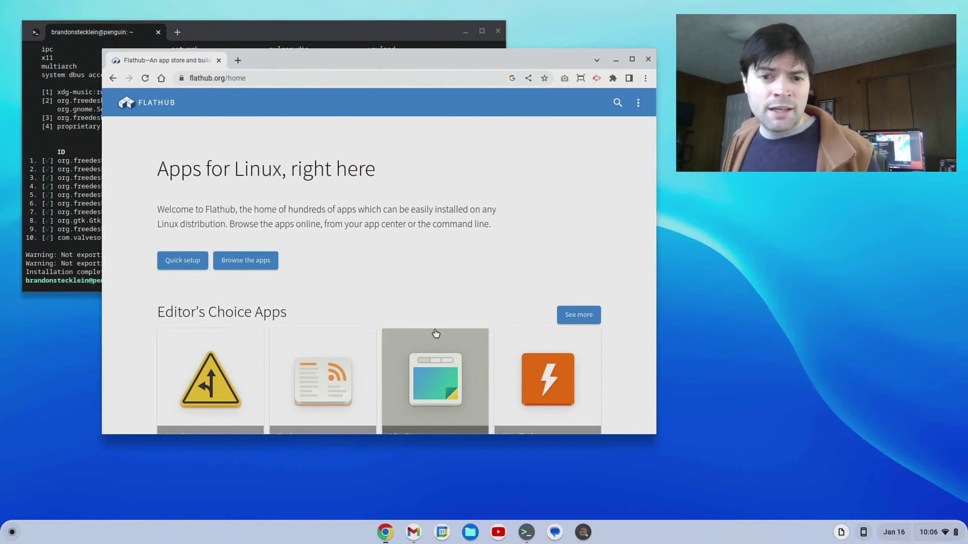
# Relaunch Steam from the Launcher and drag its window to the left.
pyautogui.click(10, 532)
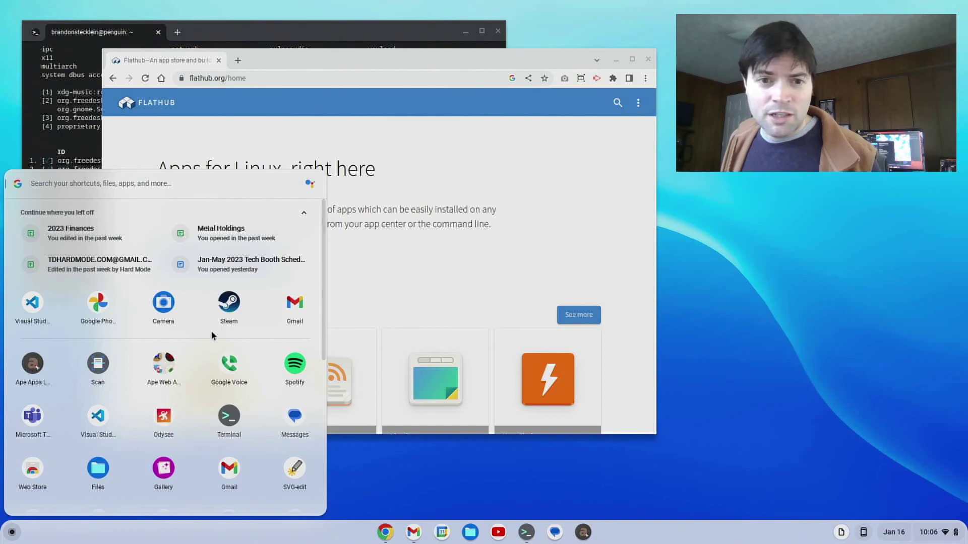
pyautogui.click(218, 303)
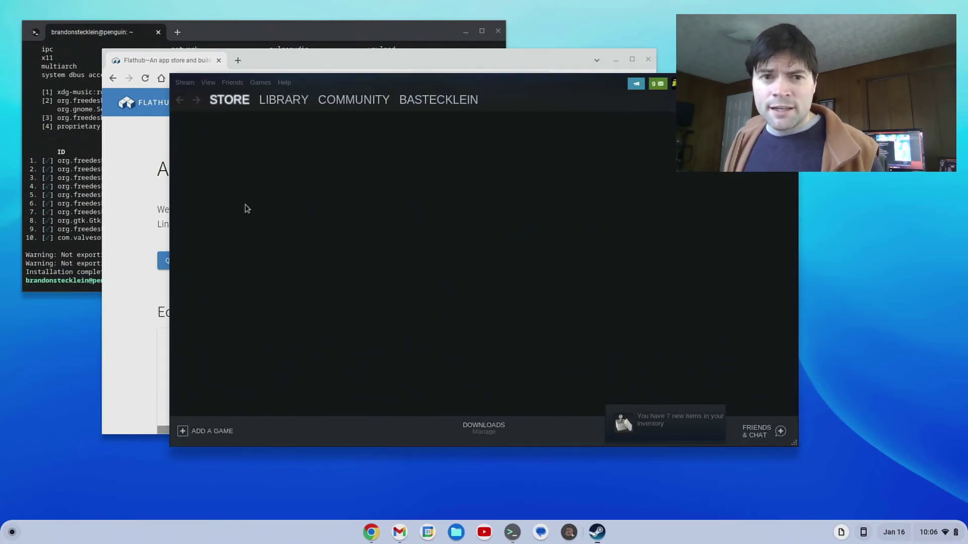
pyautogui.moveTo(381, 100)
pyautogui.moveTo(381, 81); pyautogui.dragTo(256, 80)
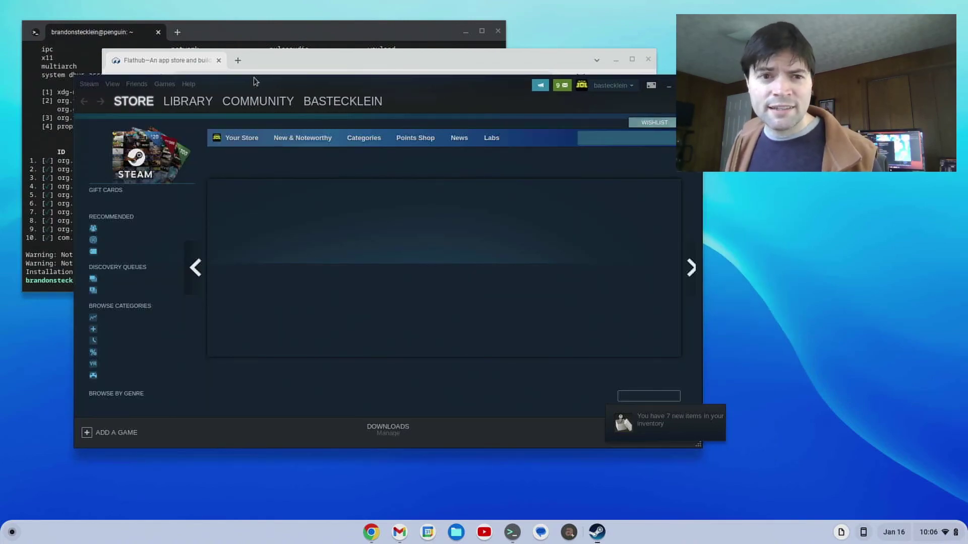
# Confirm Steam Play still uses Proton Experimental, cancel the settings, and open the Library.
pyautogui.click(89, 84)
pyautogui.click(116, 152)
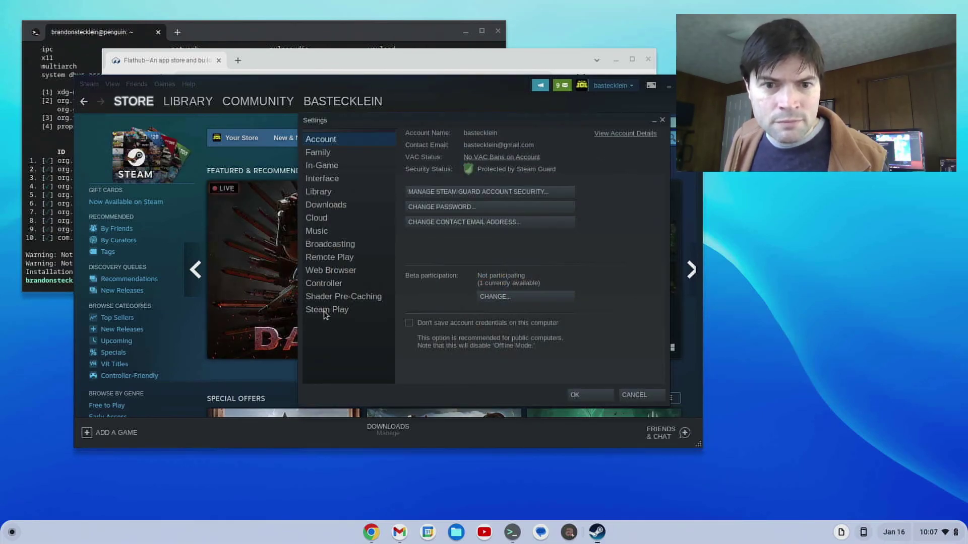
pyautogui.click(323, 310)
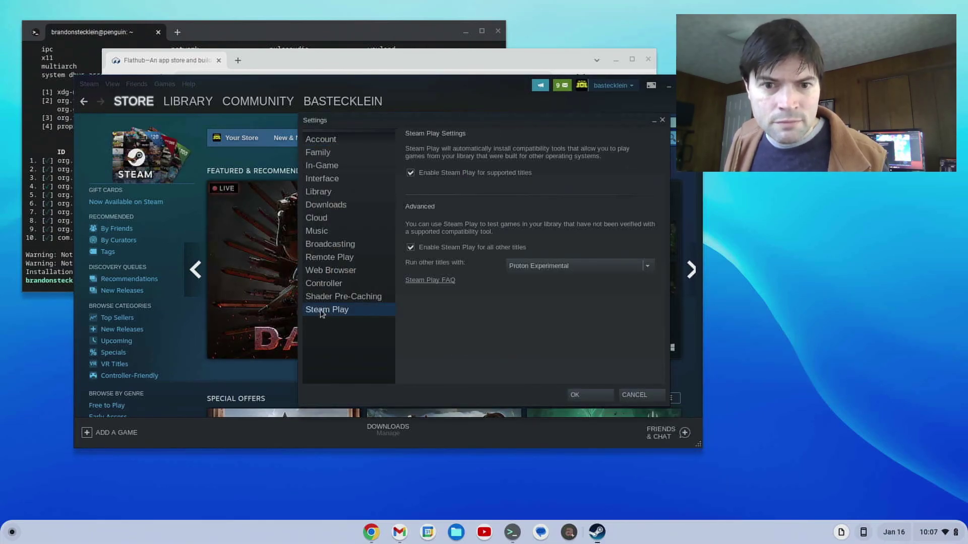
pyautogui.click(638, 394)
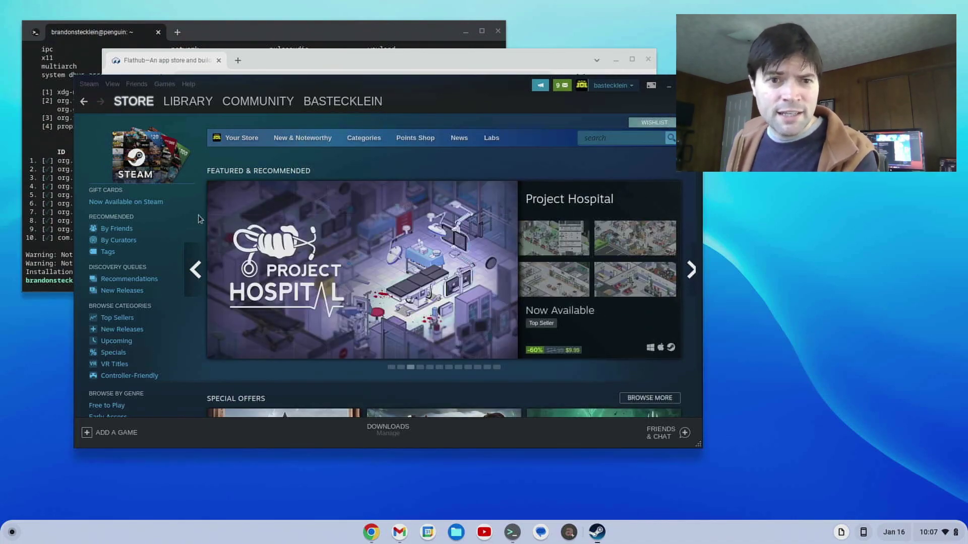
pyautogui.click(195, 107)
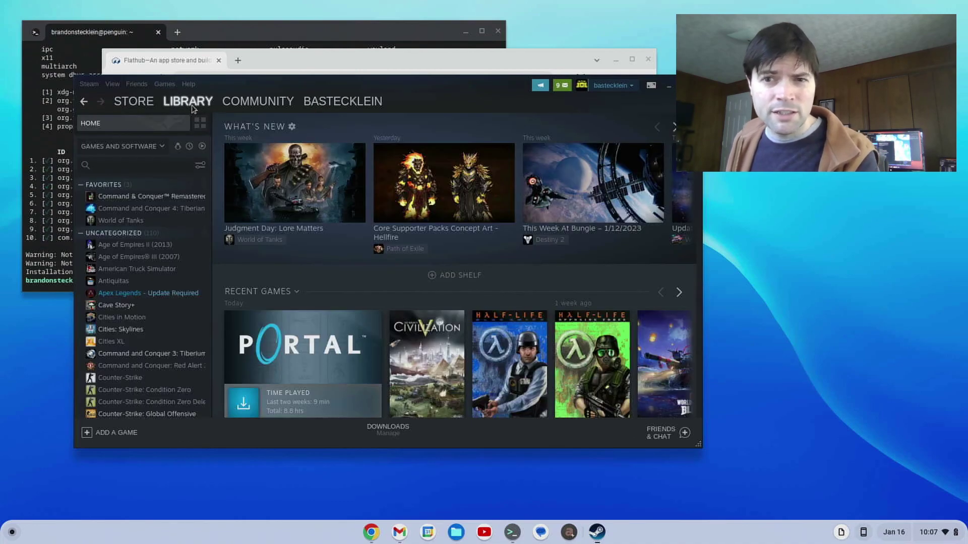